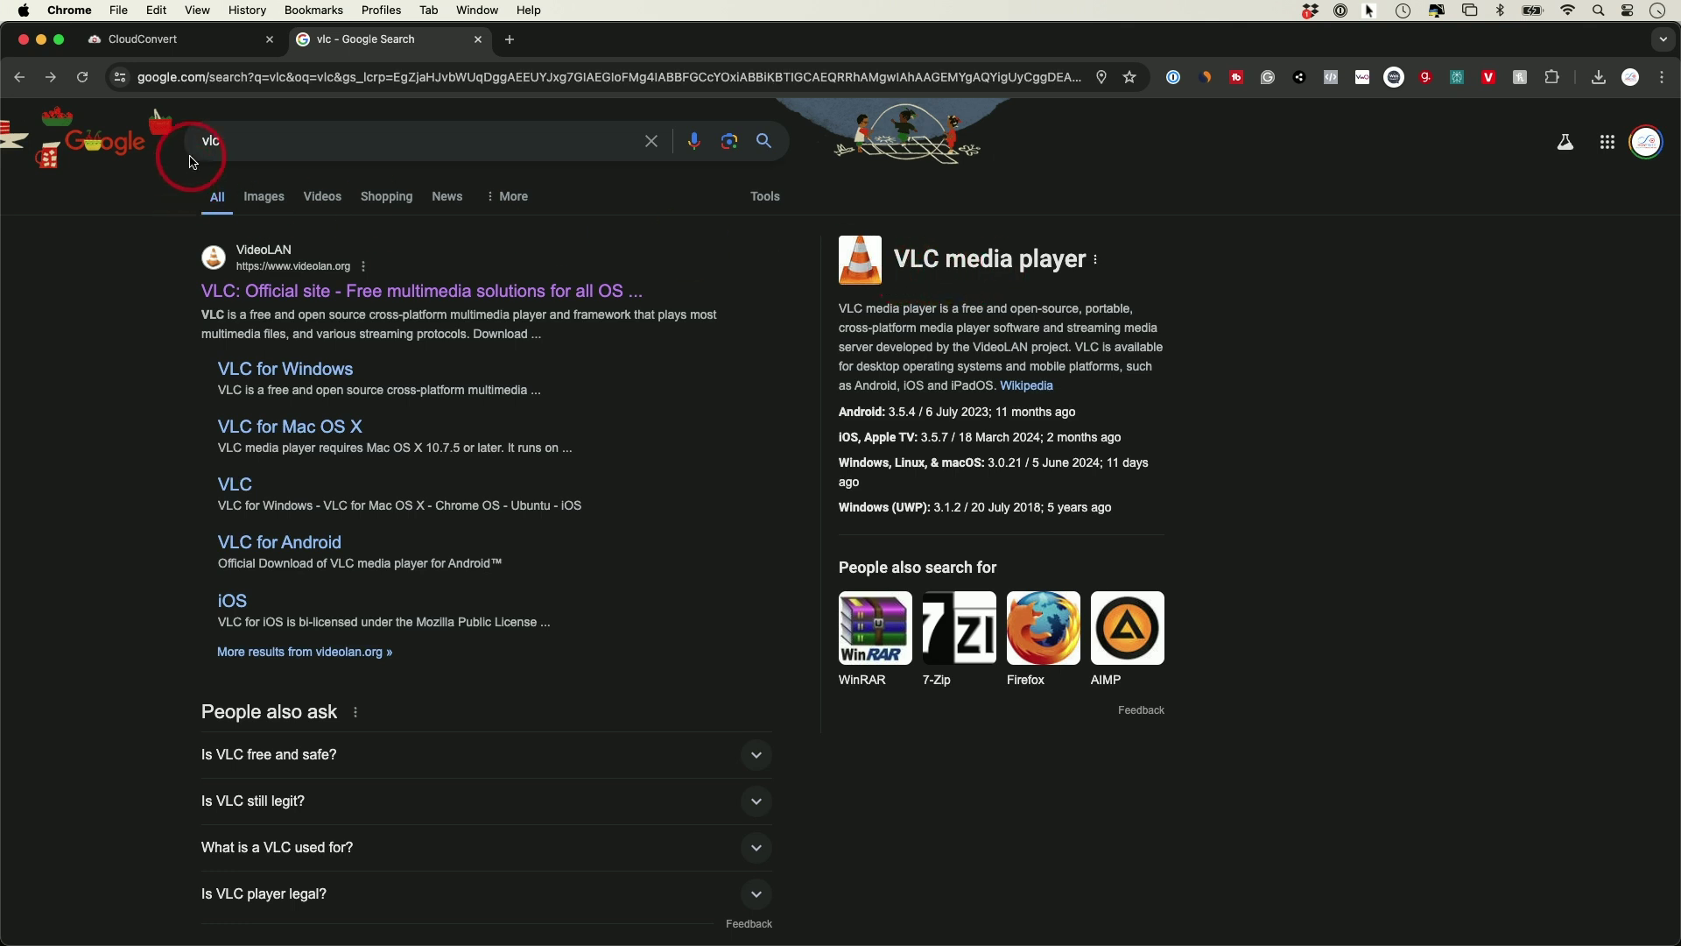
Step: Open the 'VLC: Official site' result and download the VLC installer disk image
left_click(298, 292)
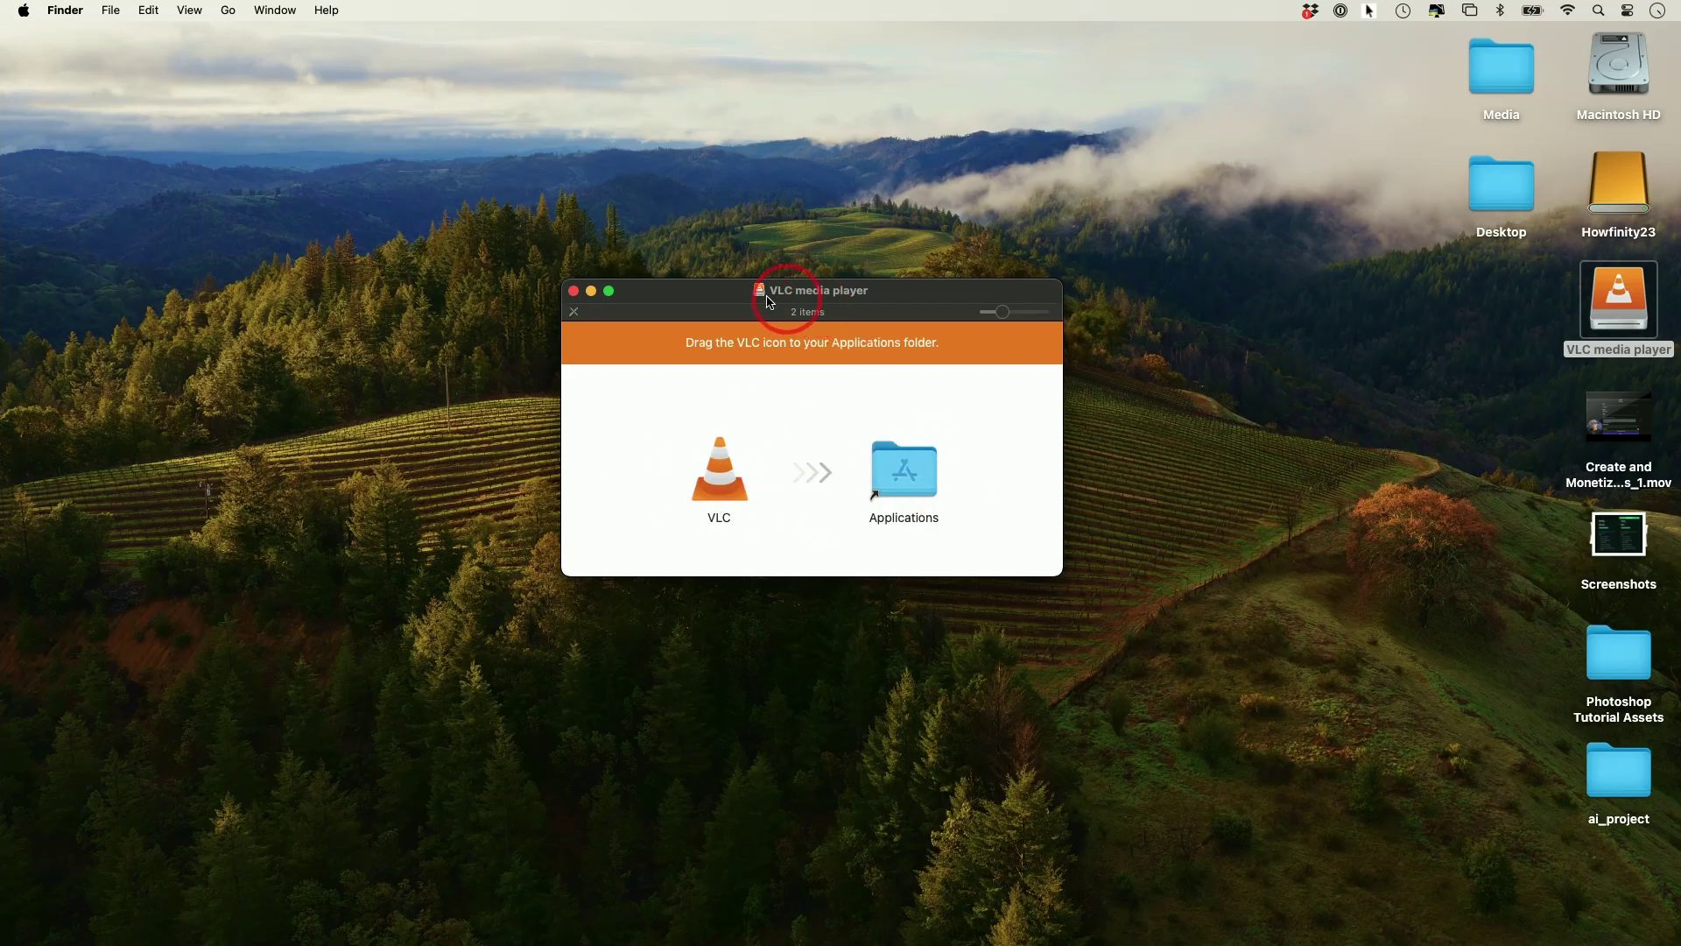
Step: Close the VLC installer, launch VLC by searching 'vlc' in Spotlight, and position its window
left_click(574, 291)
left_click(1598, 12)
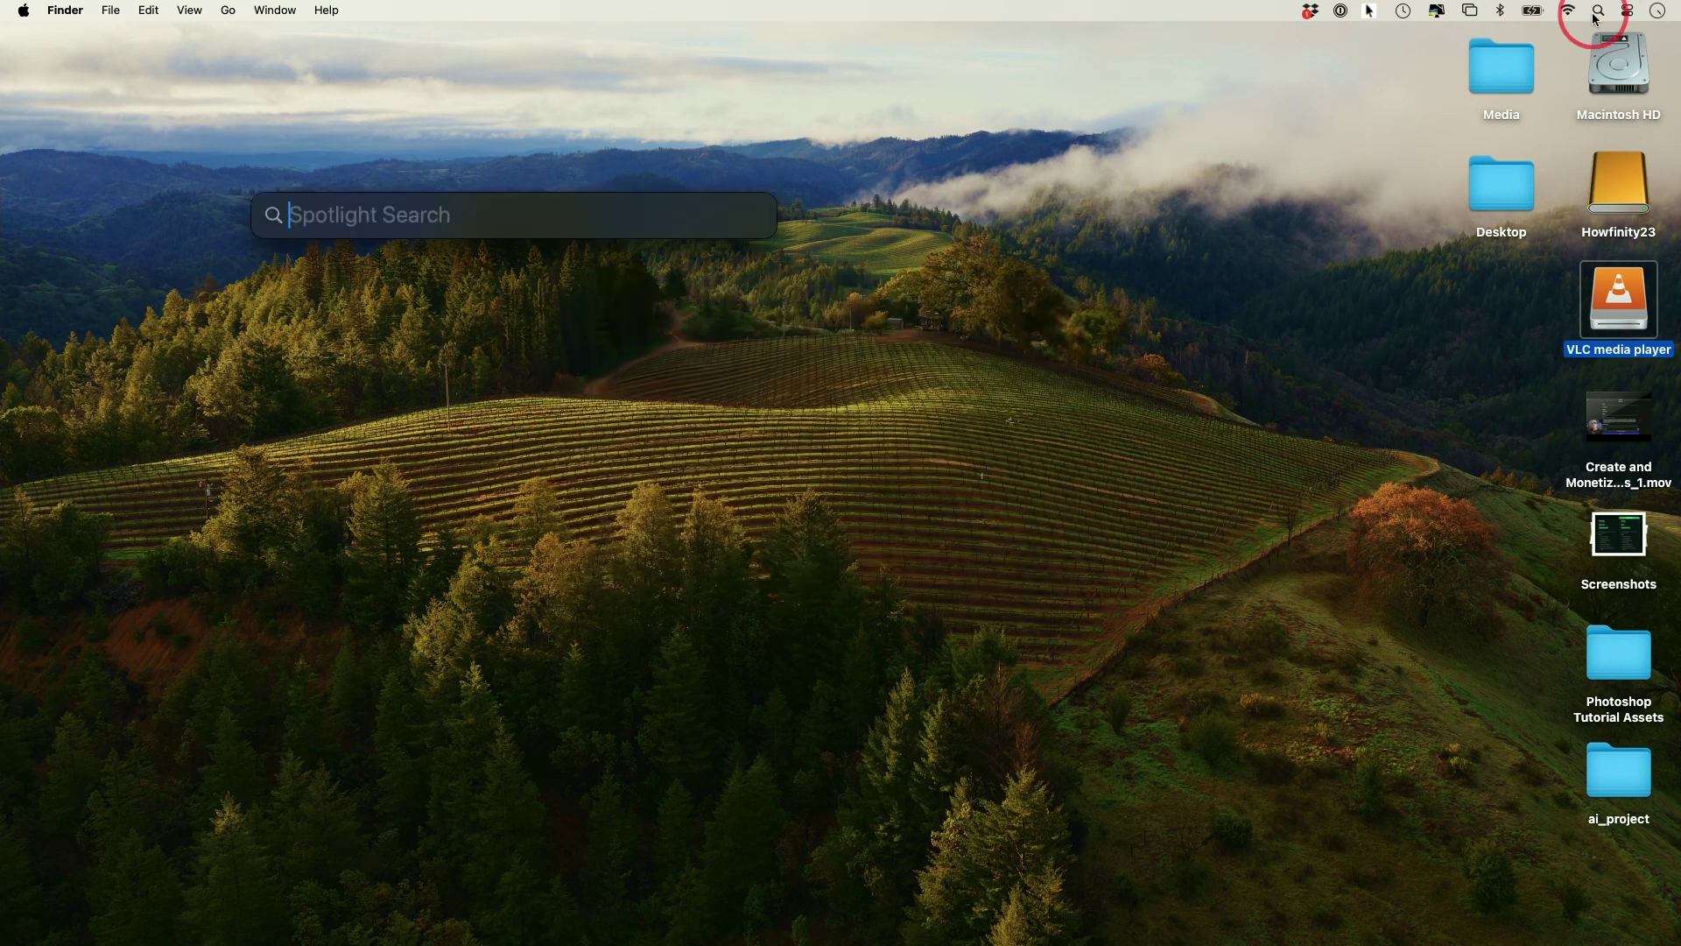
type("vlc")
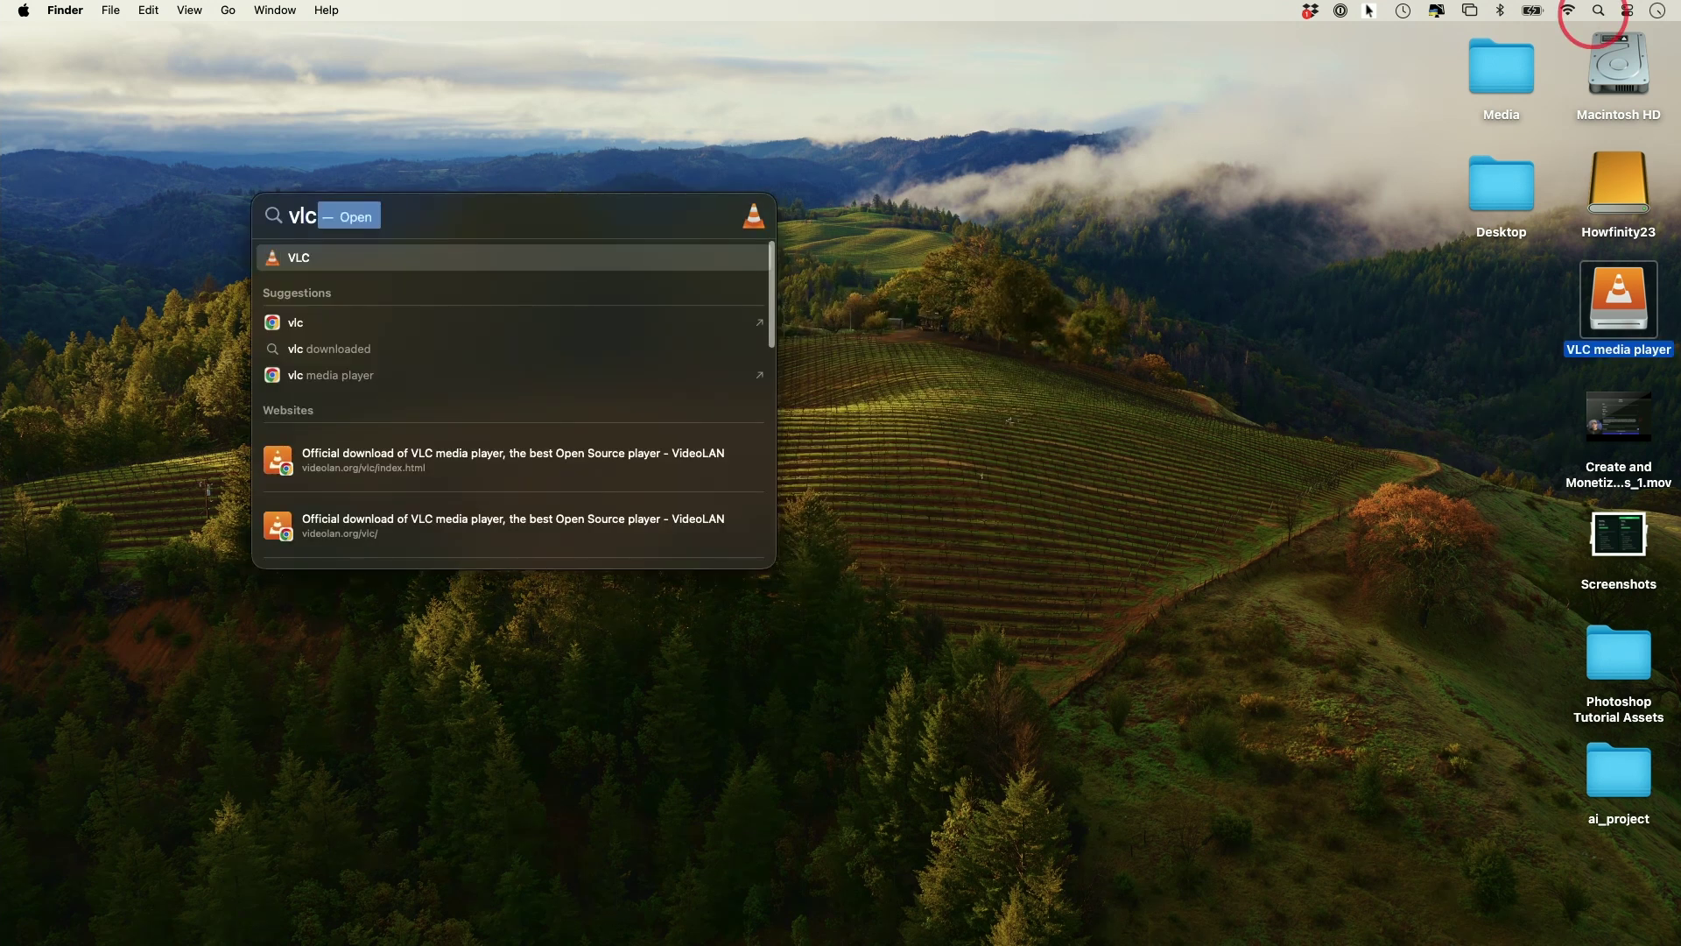
key("Return")
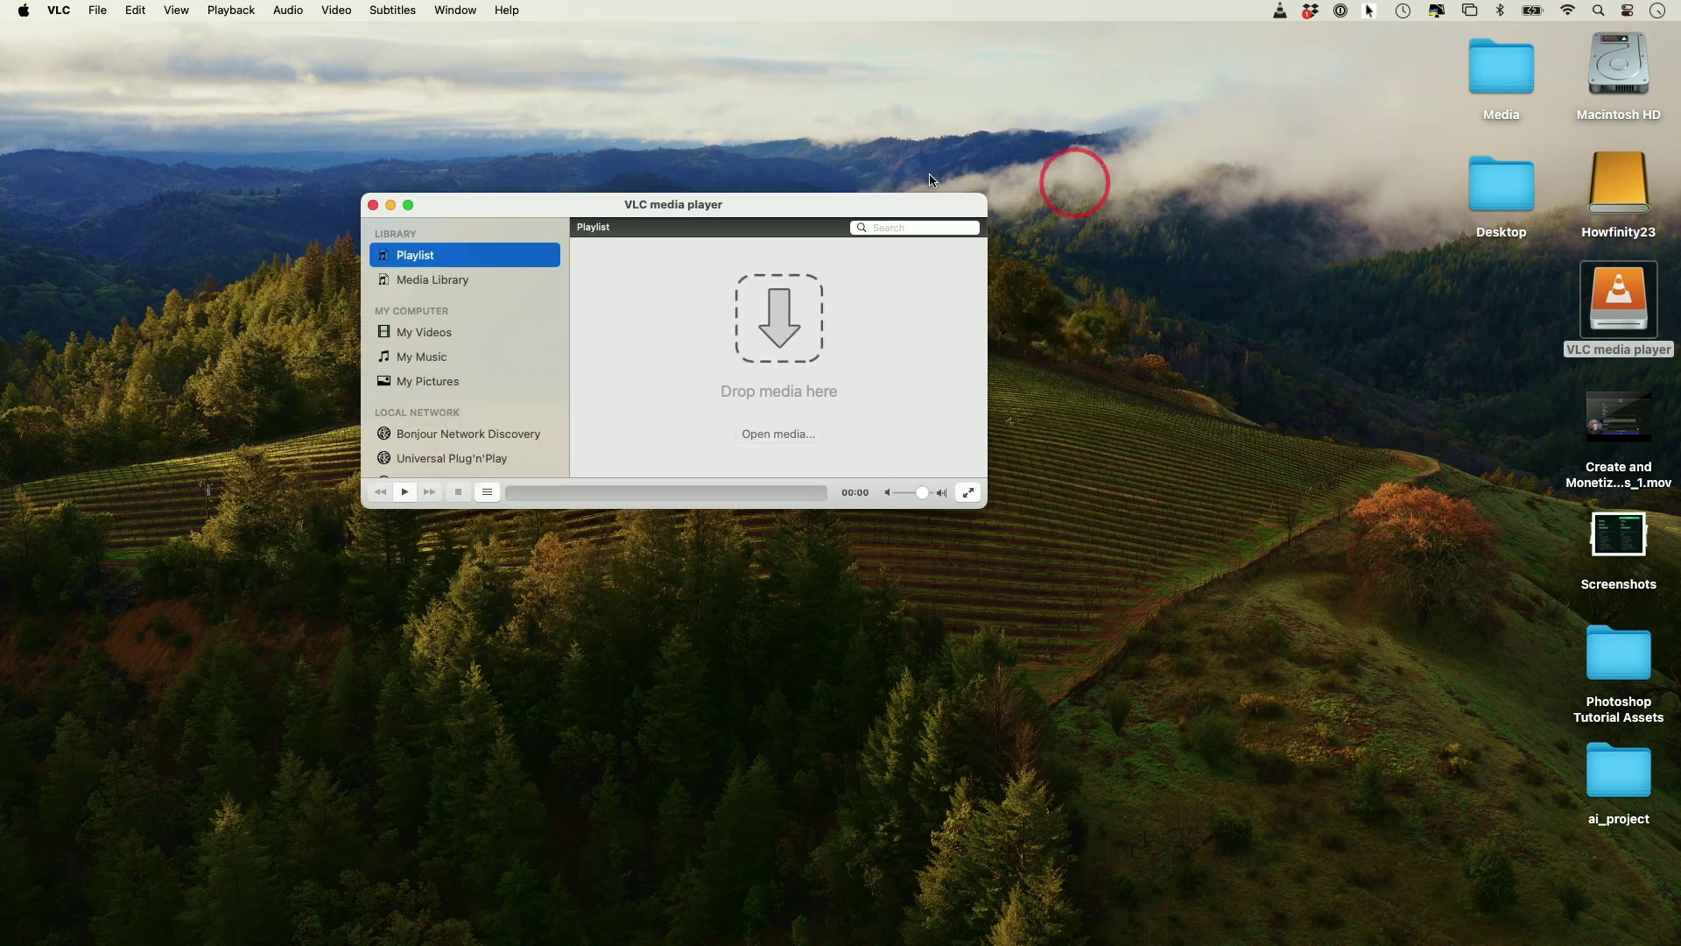
mouse_move(776, 200)
left_mouse_down()
mouse_move(870, 269)
mouse_move(853, 251)
left_mouse_up()
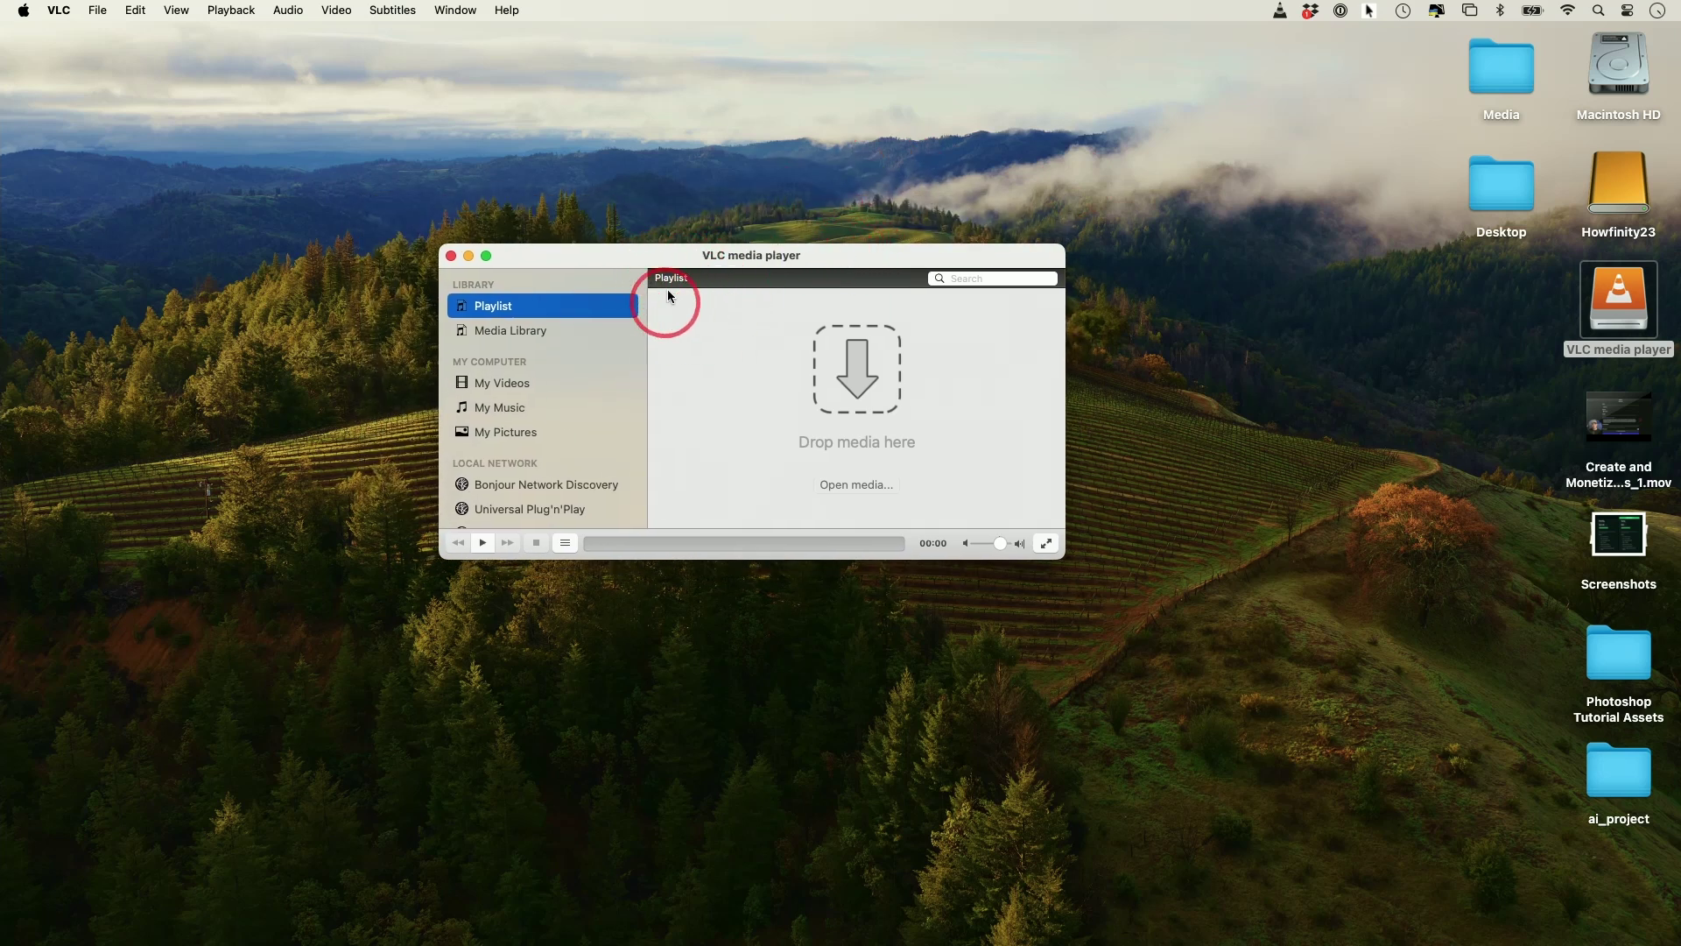
Step: Open File > Convert / Stream..., close the main VLC window, and position the dialog
left_click(101, 13)
left_click(111, 227)
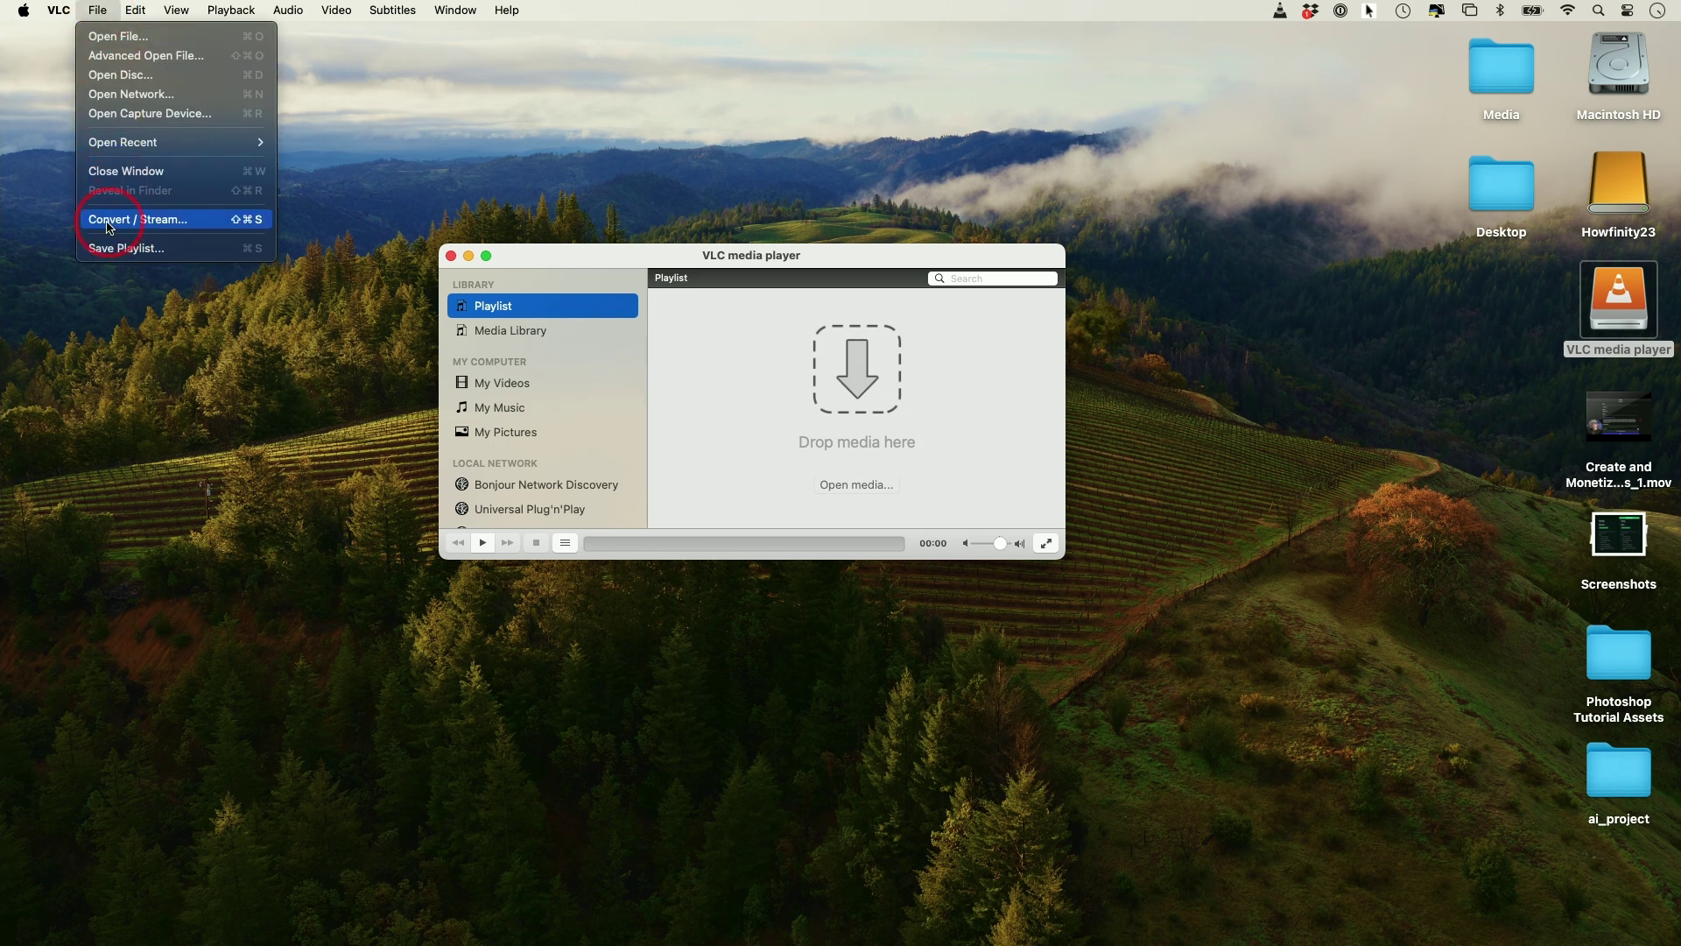
left_click(134, 228)
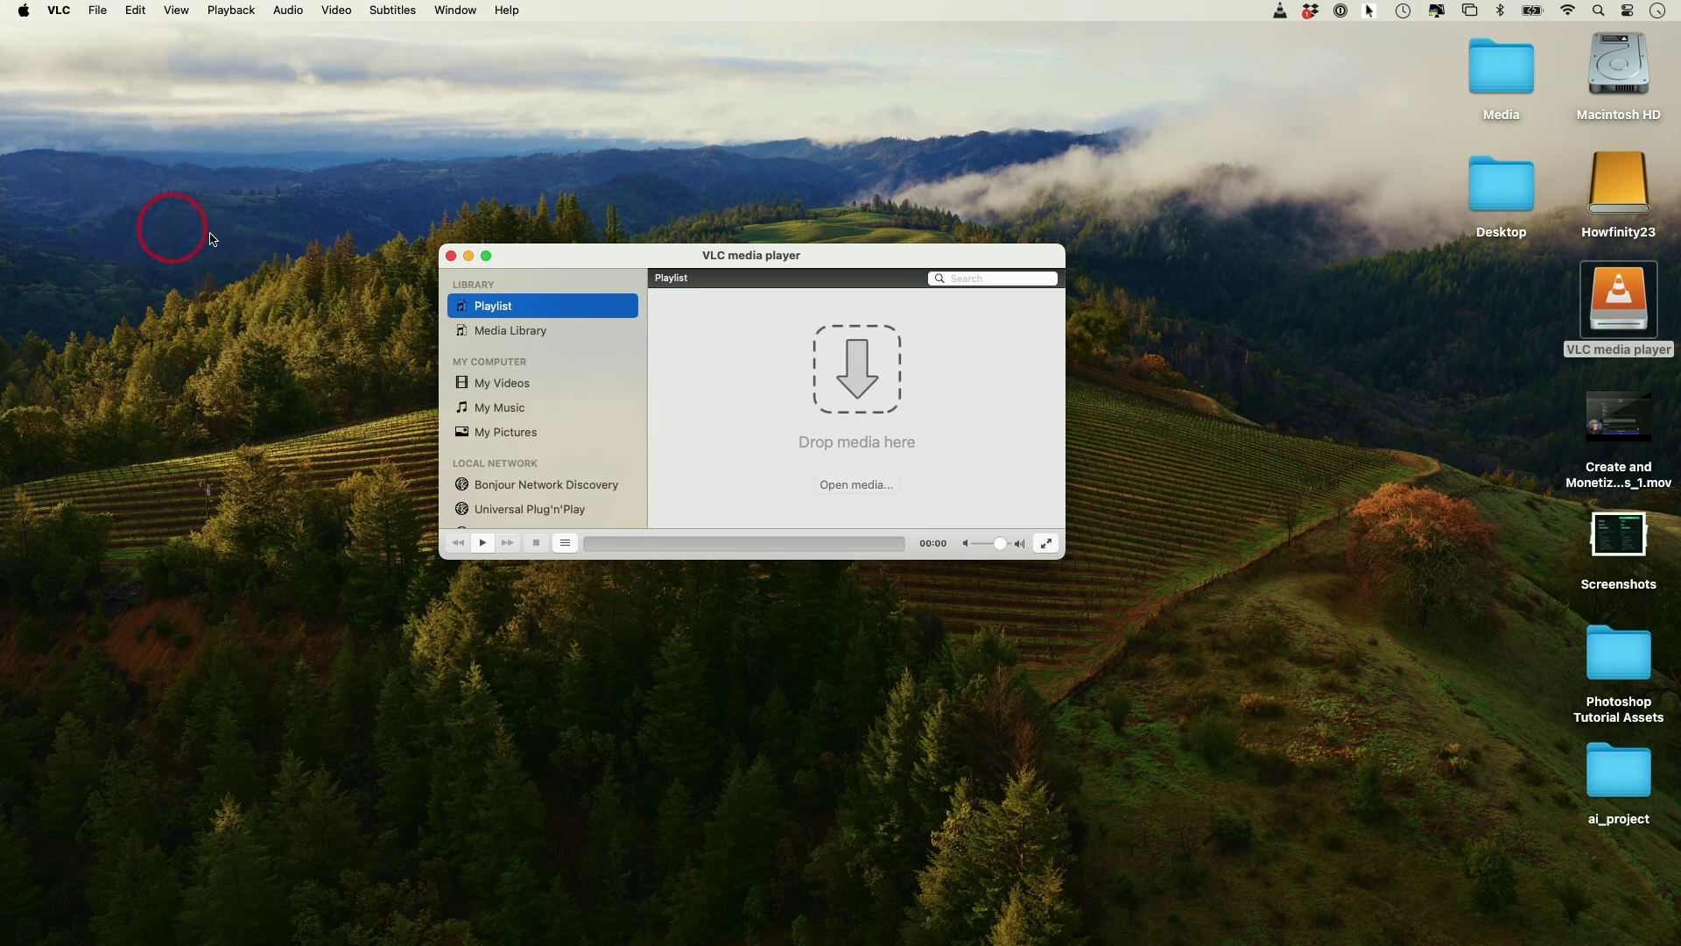
left_click_drag(615, 453, 820, 269)
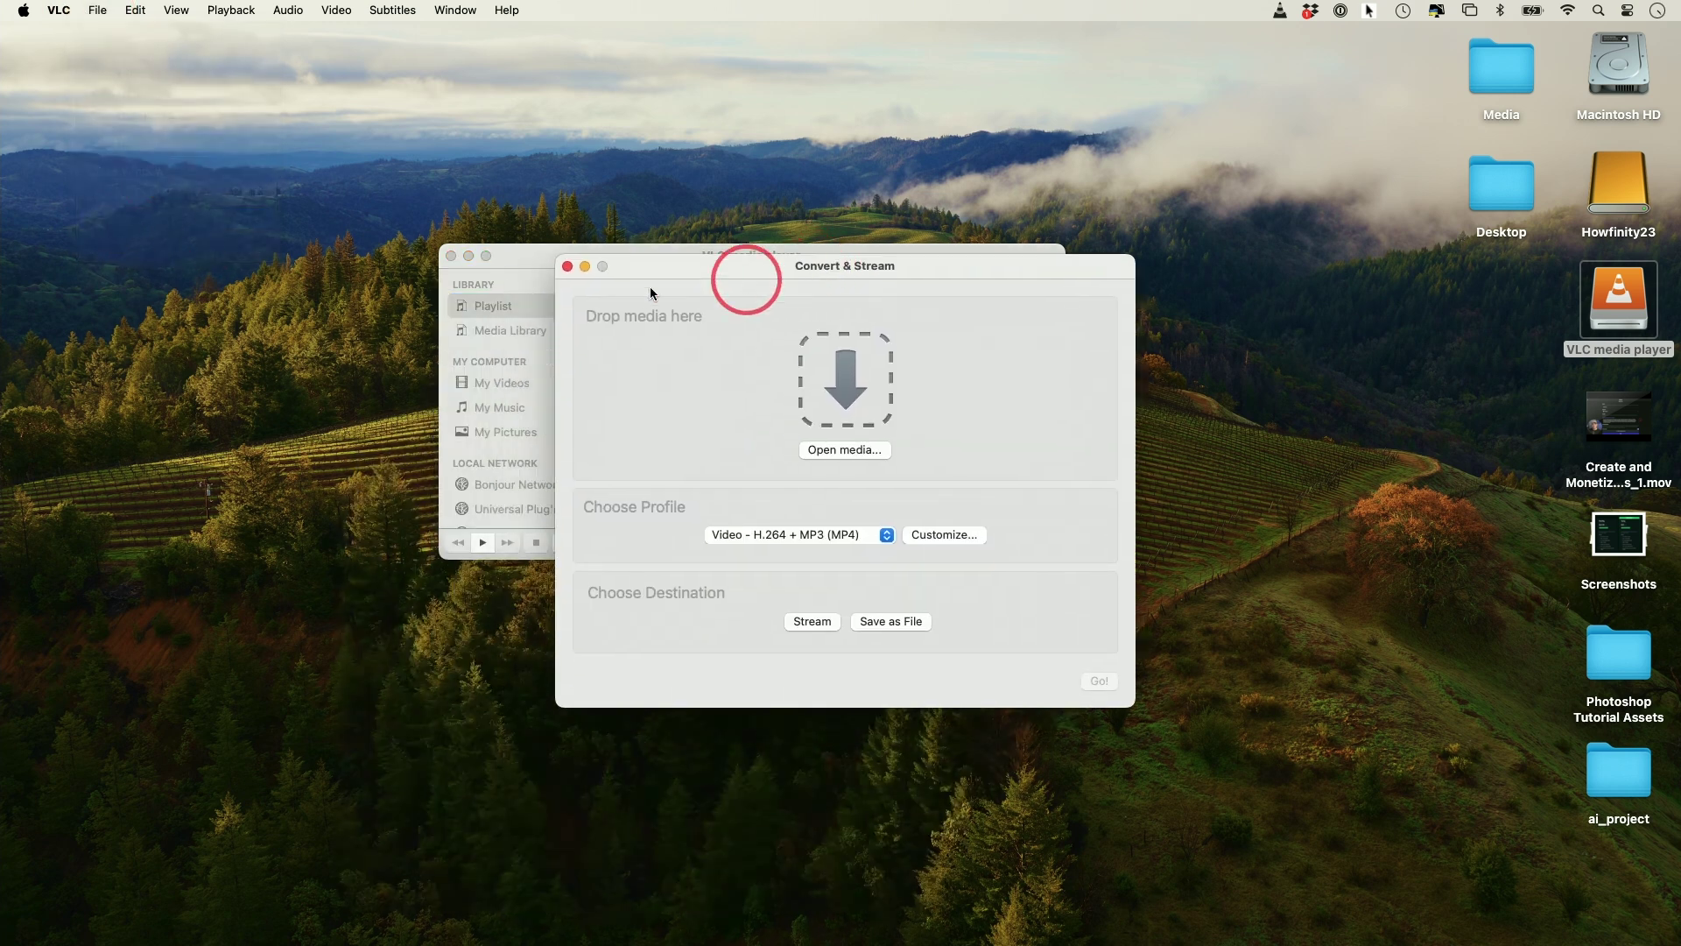
left_click(451, 255)
left_click_drag(734, 261, 677, 186)
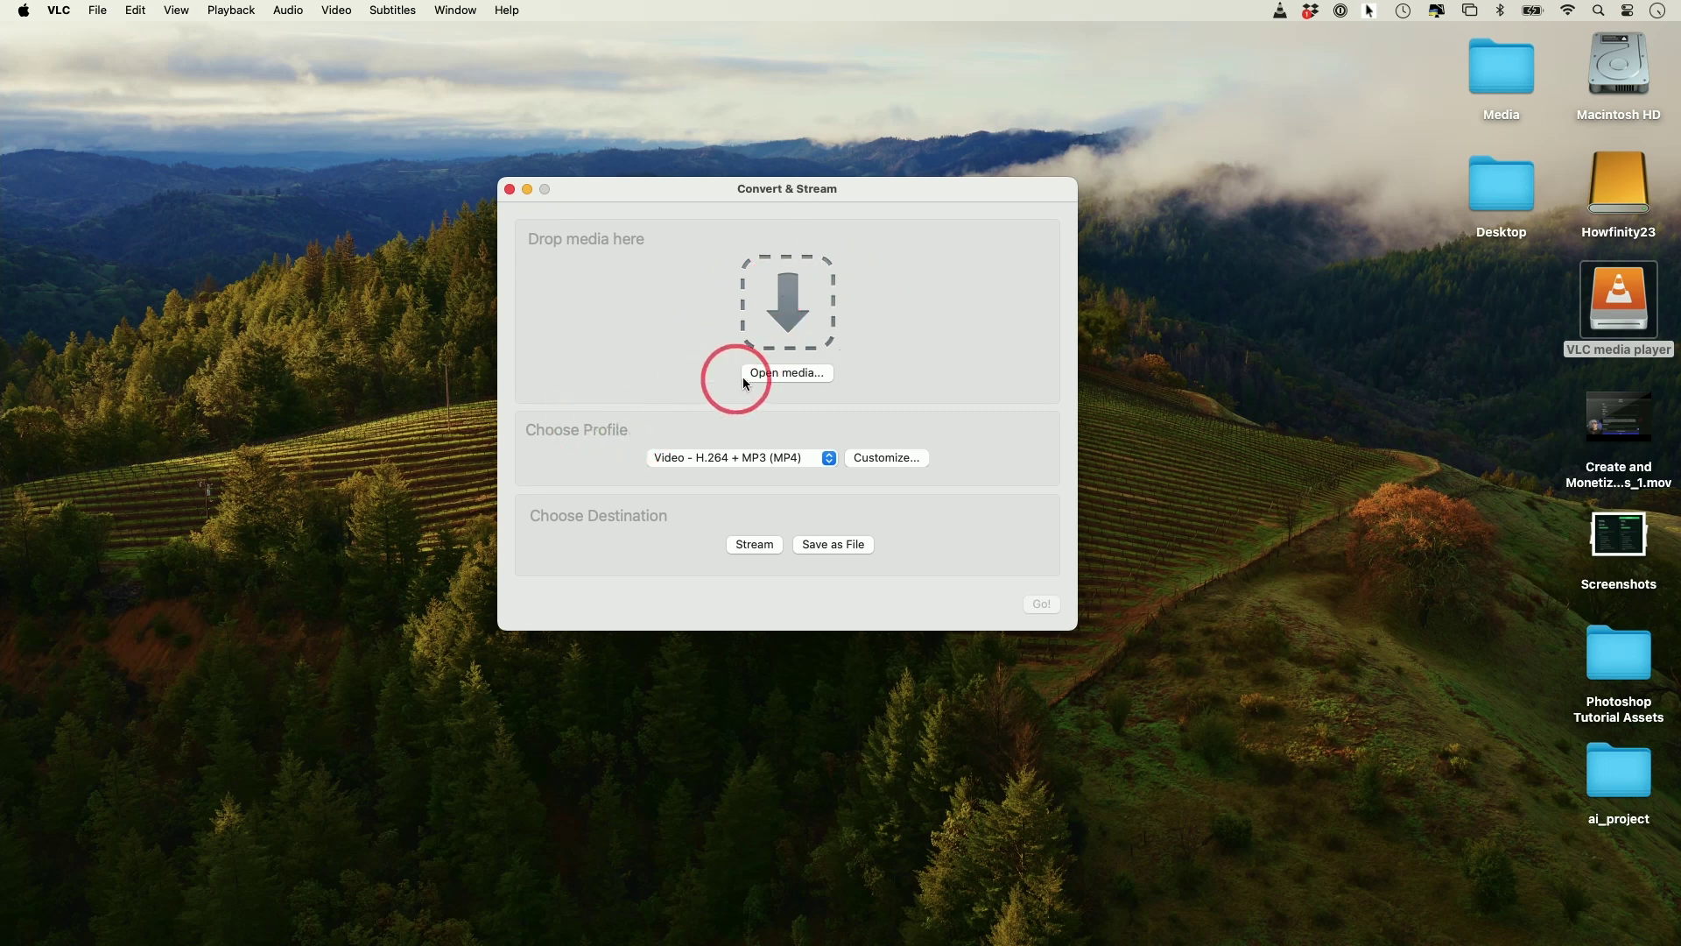
Step: Drag Create and Monetize CustomGPTs_1.mov from the desktop into the drop area, then expand the profile list
left_click(1631, 484)
mouse_move(1634, 484)
left_mouse_down()
mouse_move(859, 481)
mouse_move(785, 354)
left_mouse_up()
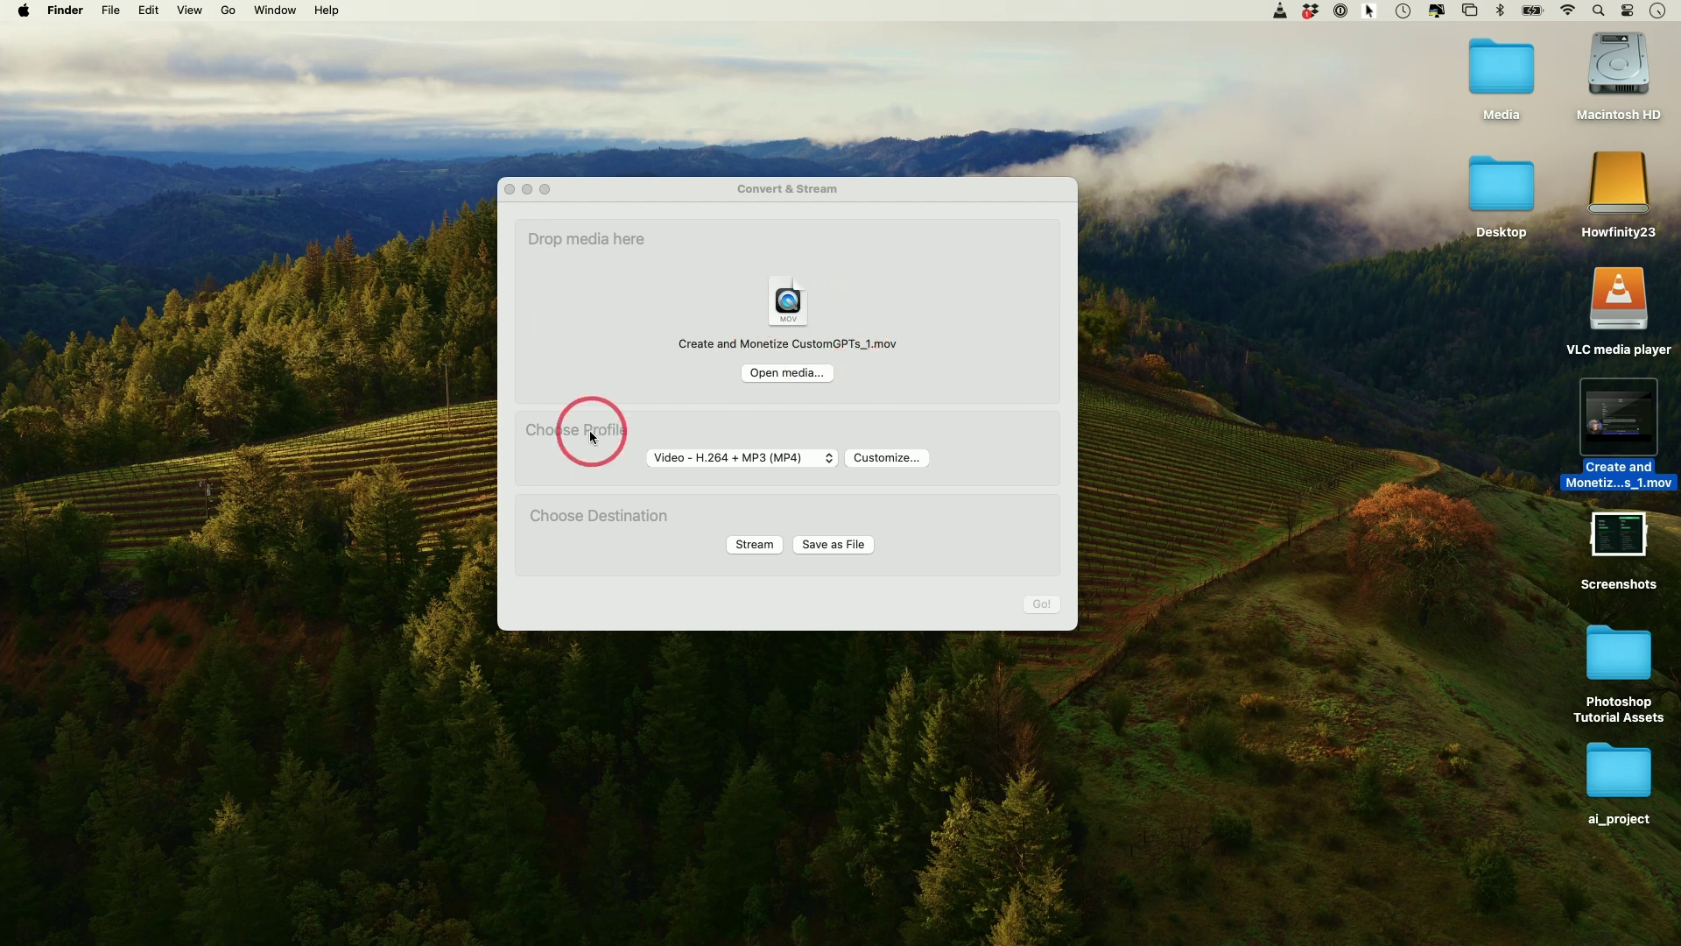
left_click(722, 460)
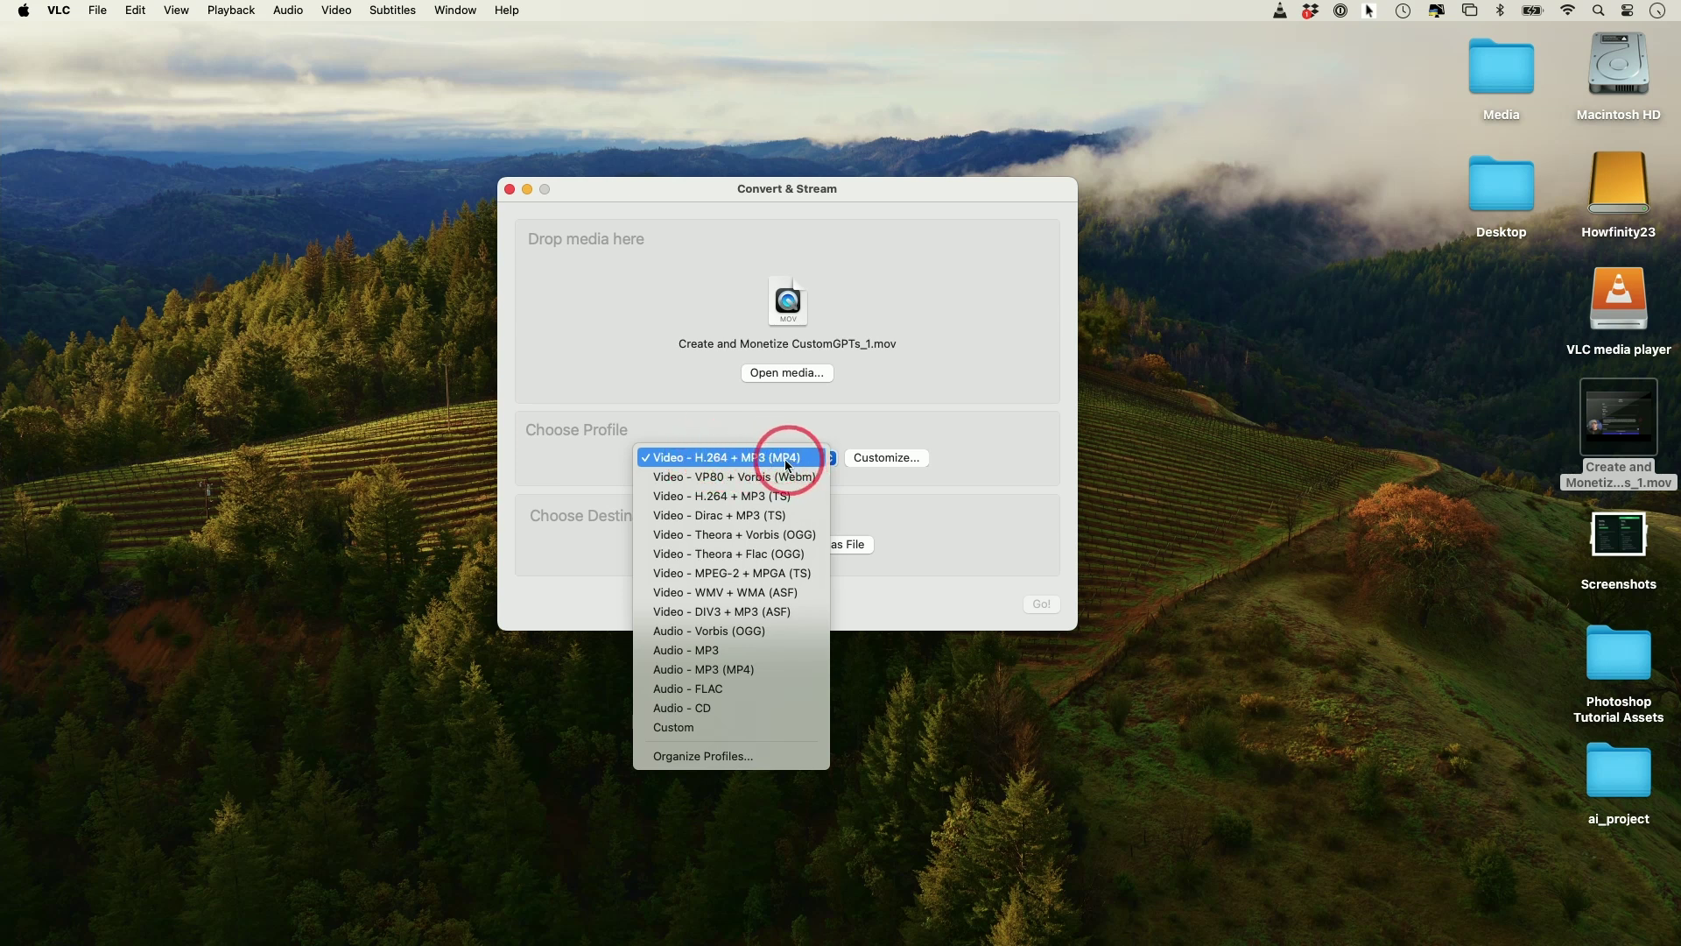
Step: Keep Video - H.264 + MP3 (MP4), reviewing its encapsulation, video and audio codec settings unchanged
left_click(793, 459)
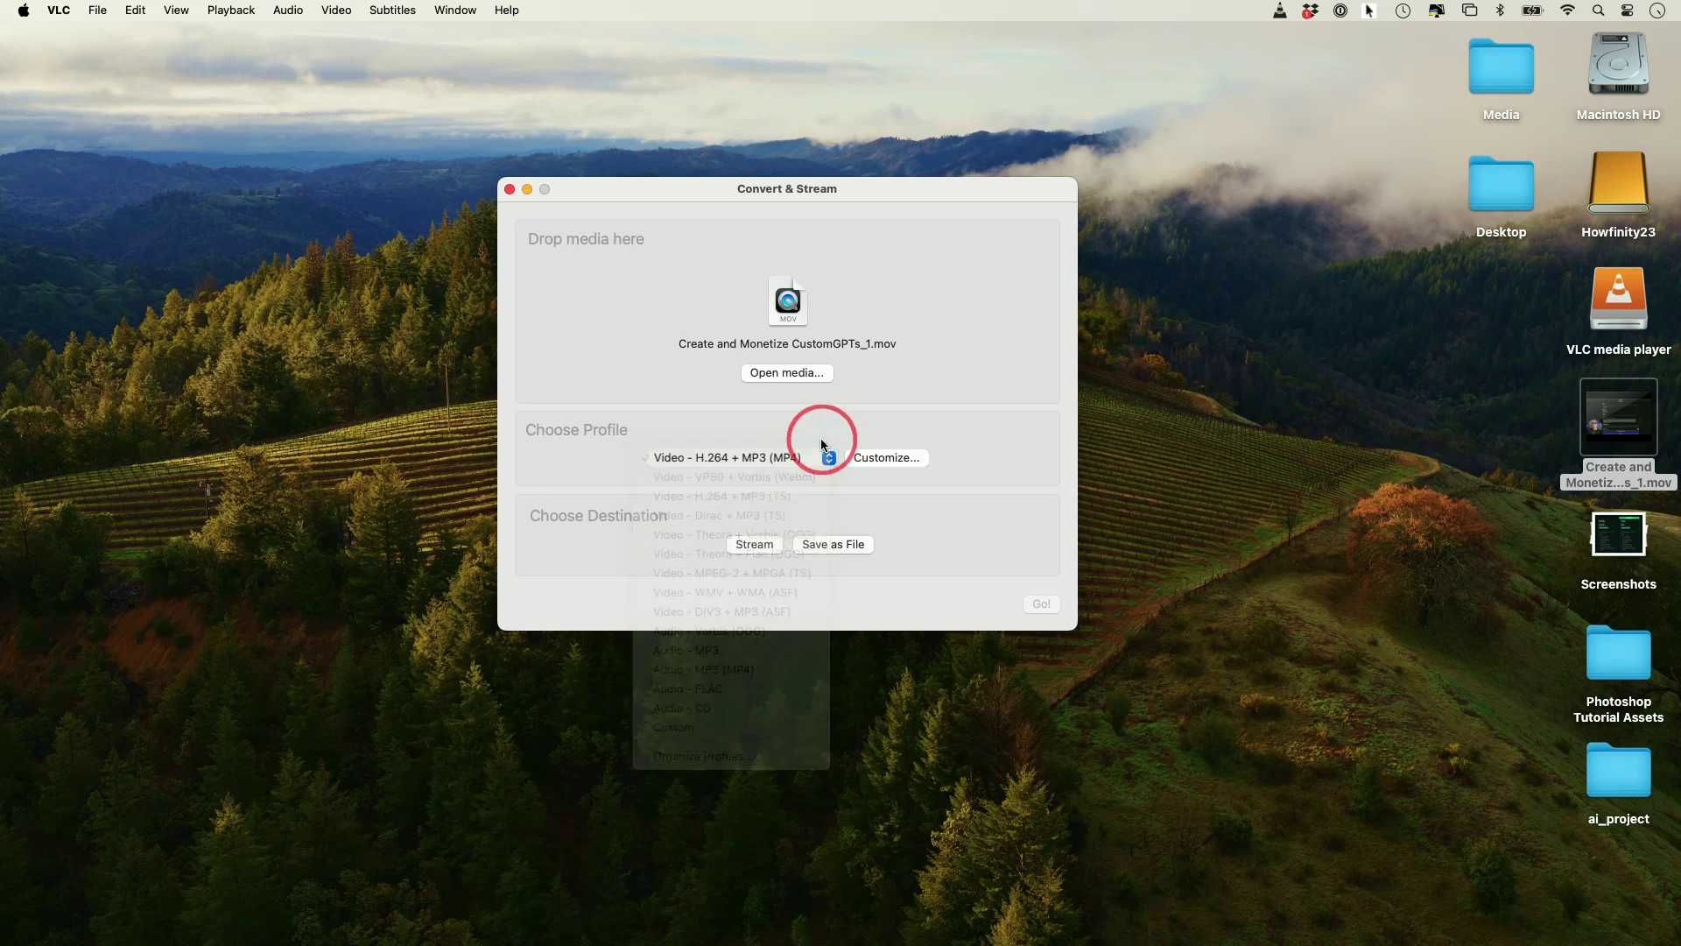
left_click(872, 460)
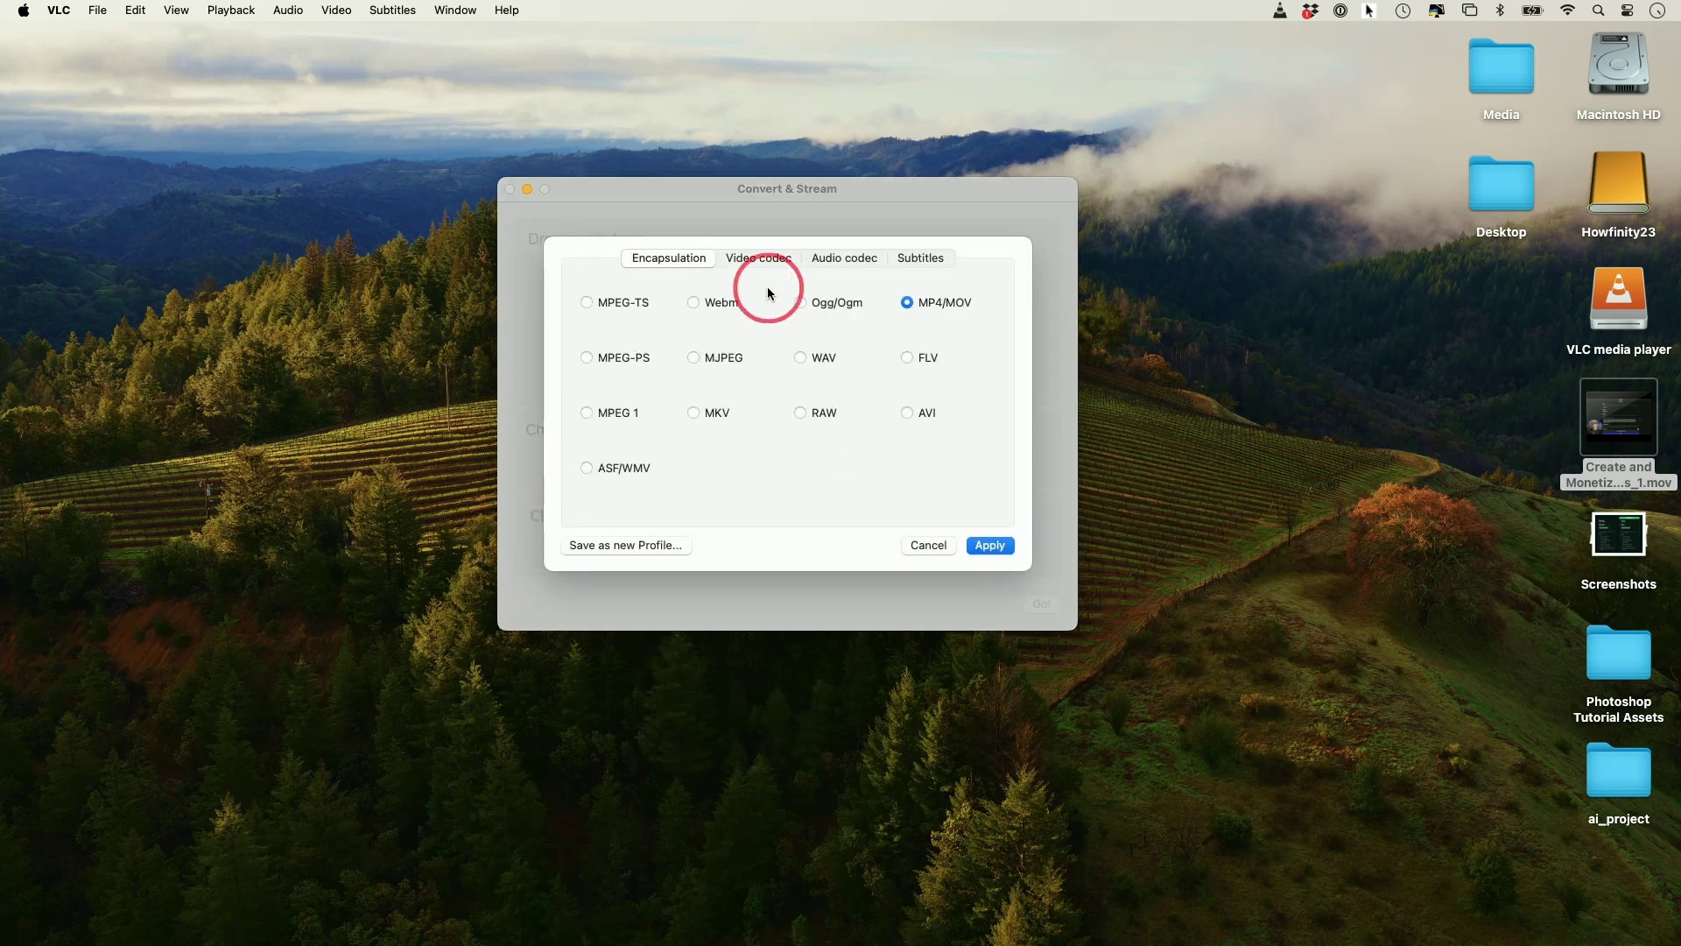
left_click(765, 261)
left_click(838, 261)
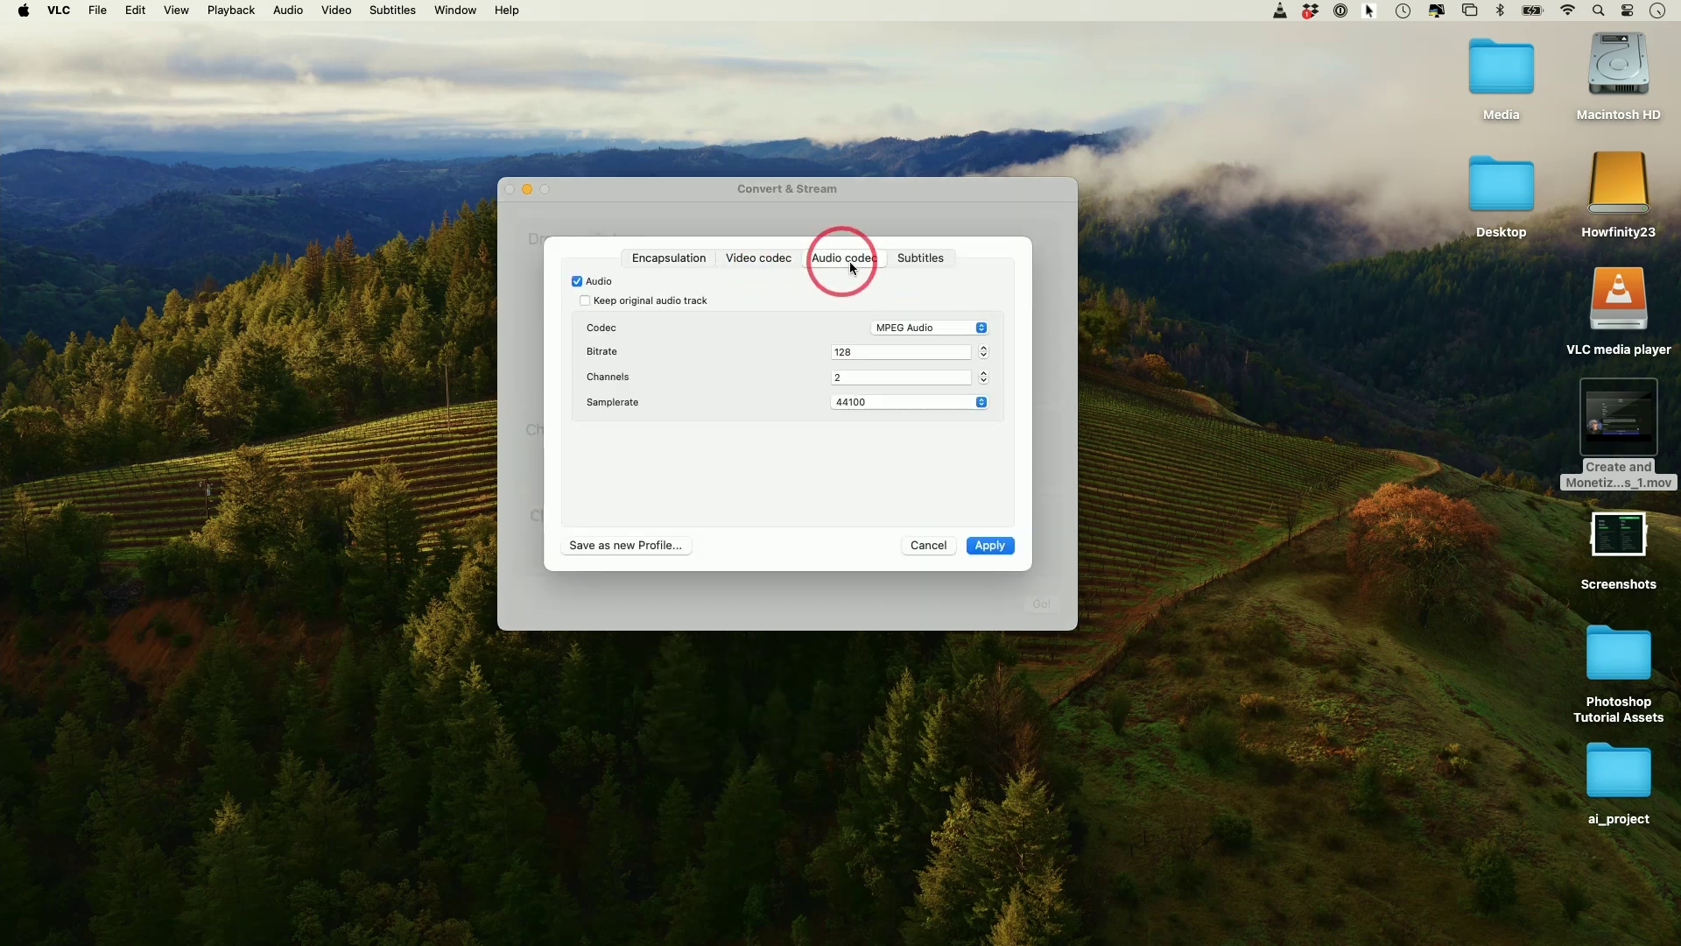
left_click(933, 548)
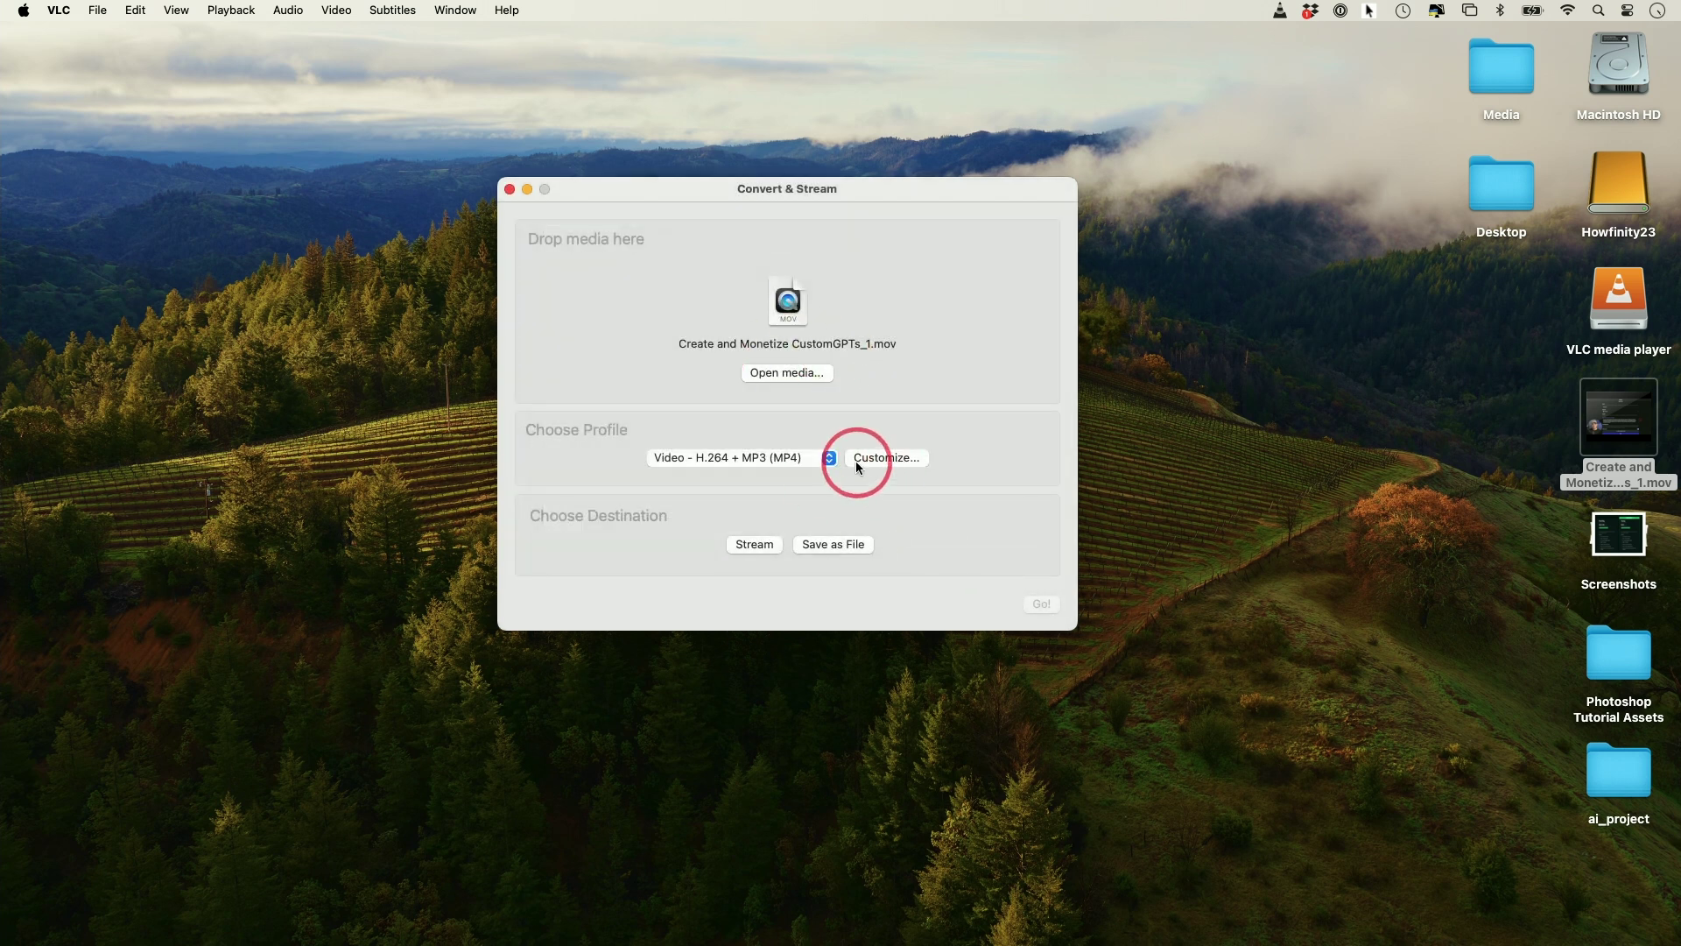
left_click(785, 463)
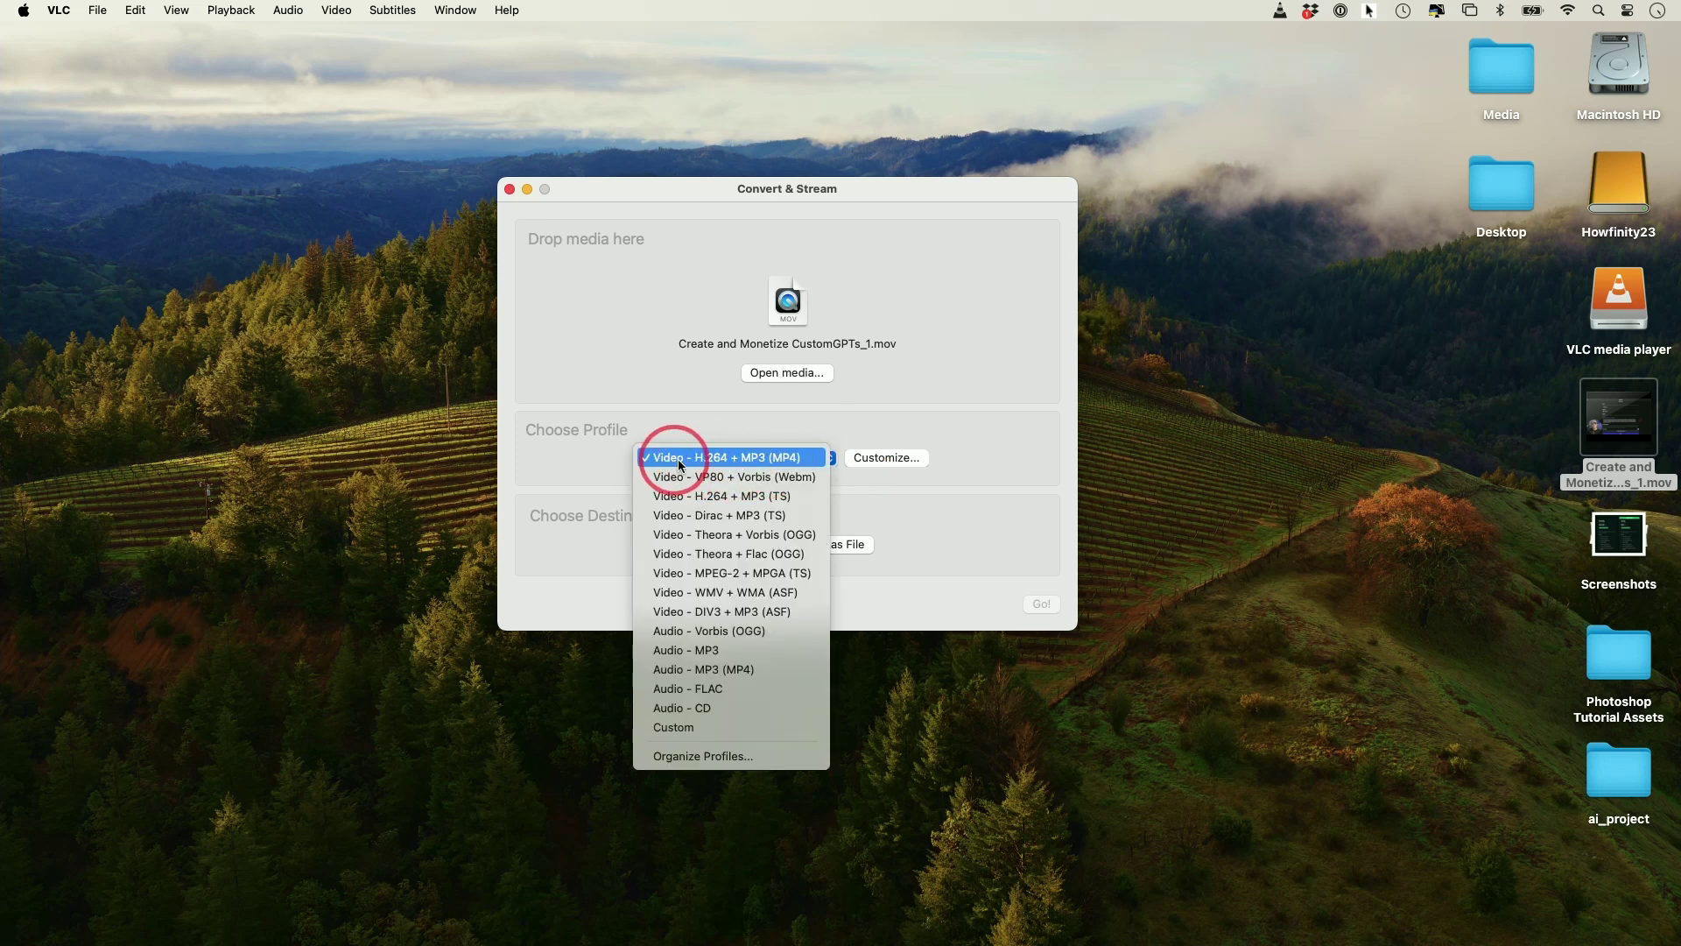
left_click(760, 457)
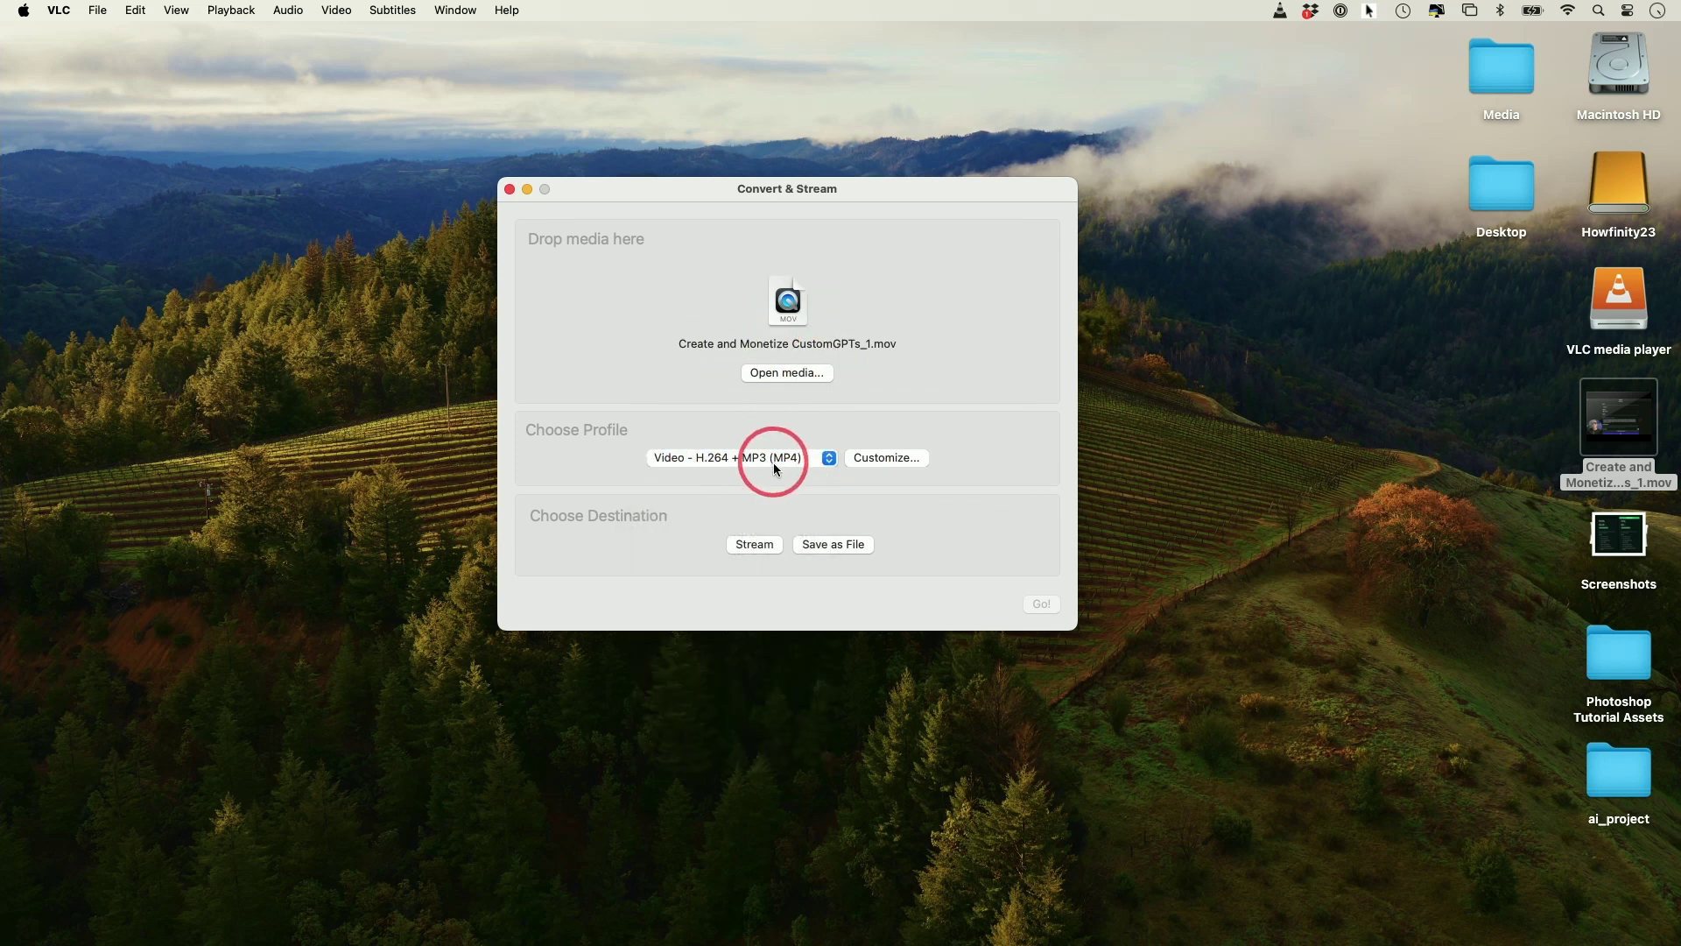
Step: Save the output as 'finished video' on the Desktop, accepting the .m4v extension
left_click(818, 545)
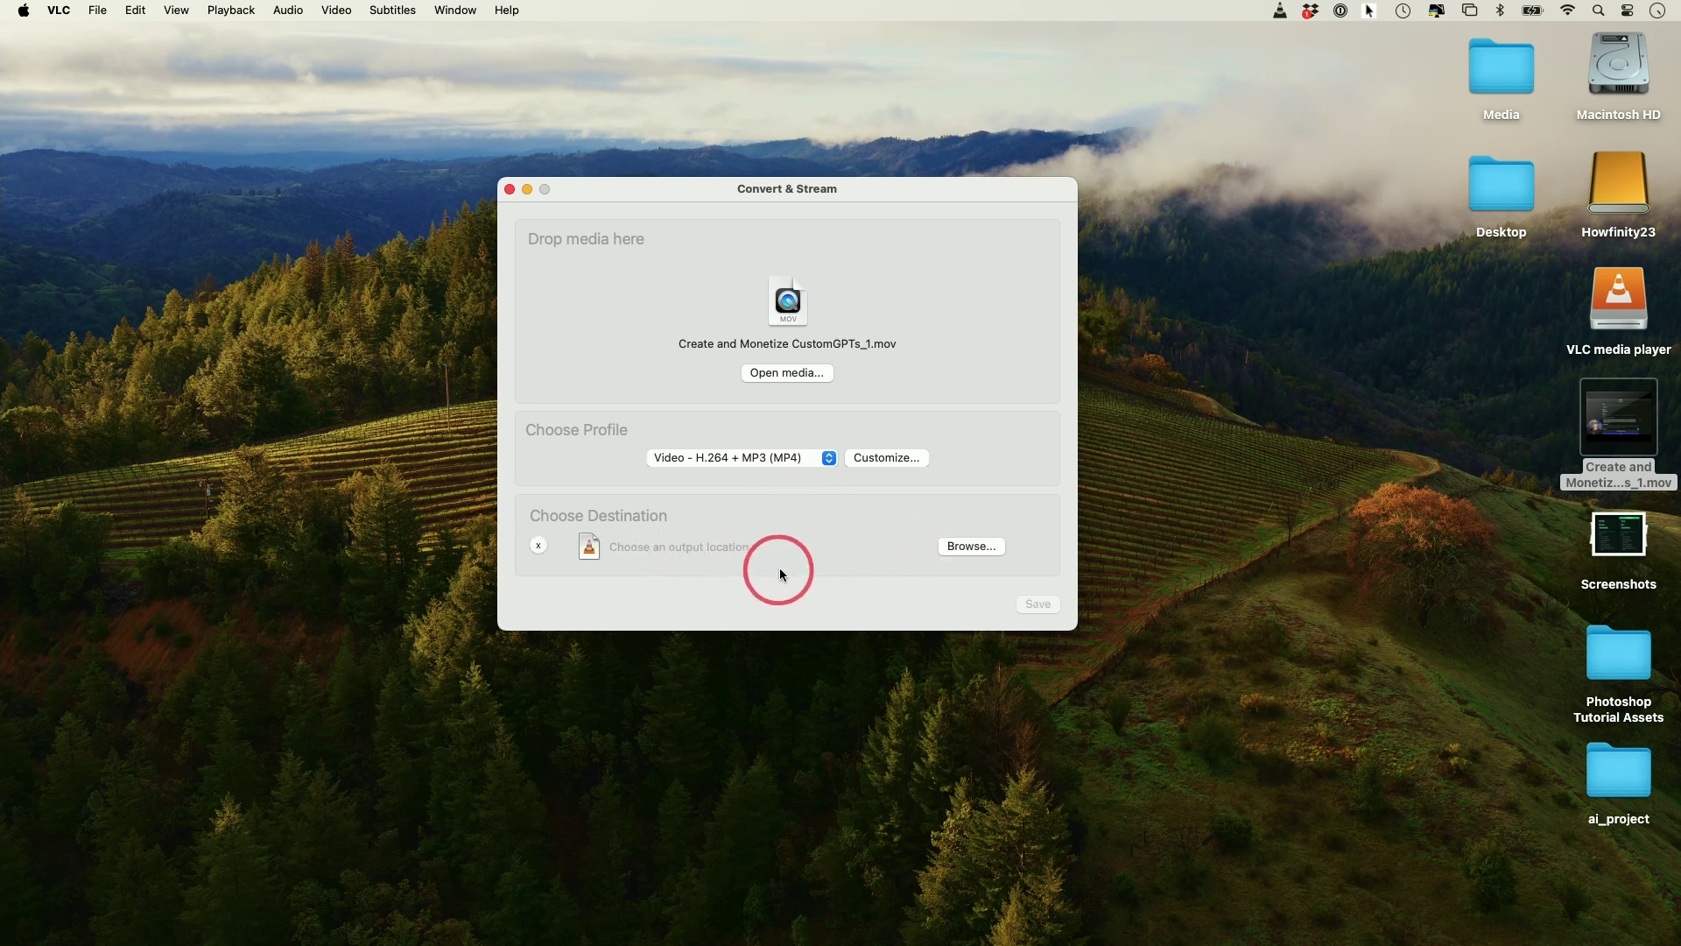
left_click(955, 549)
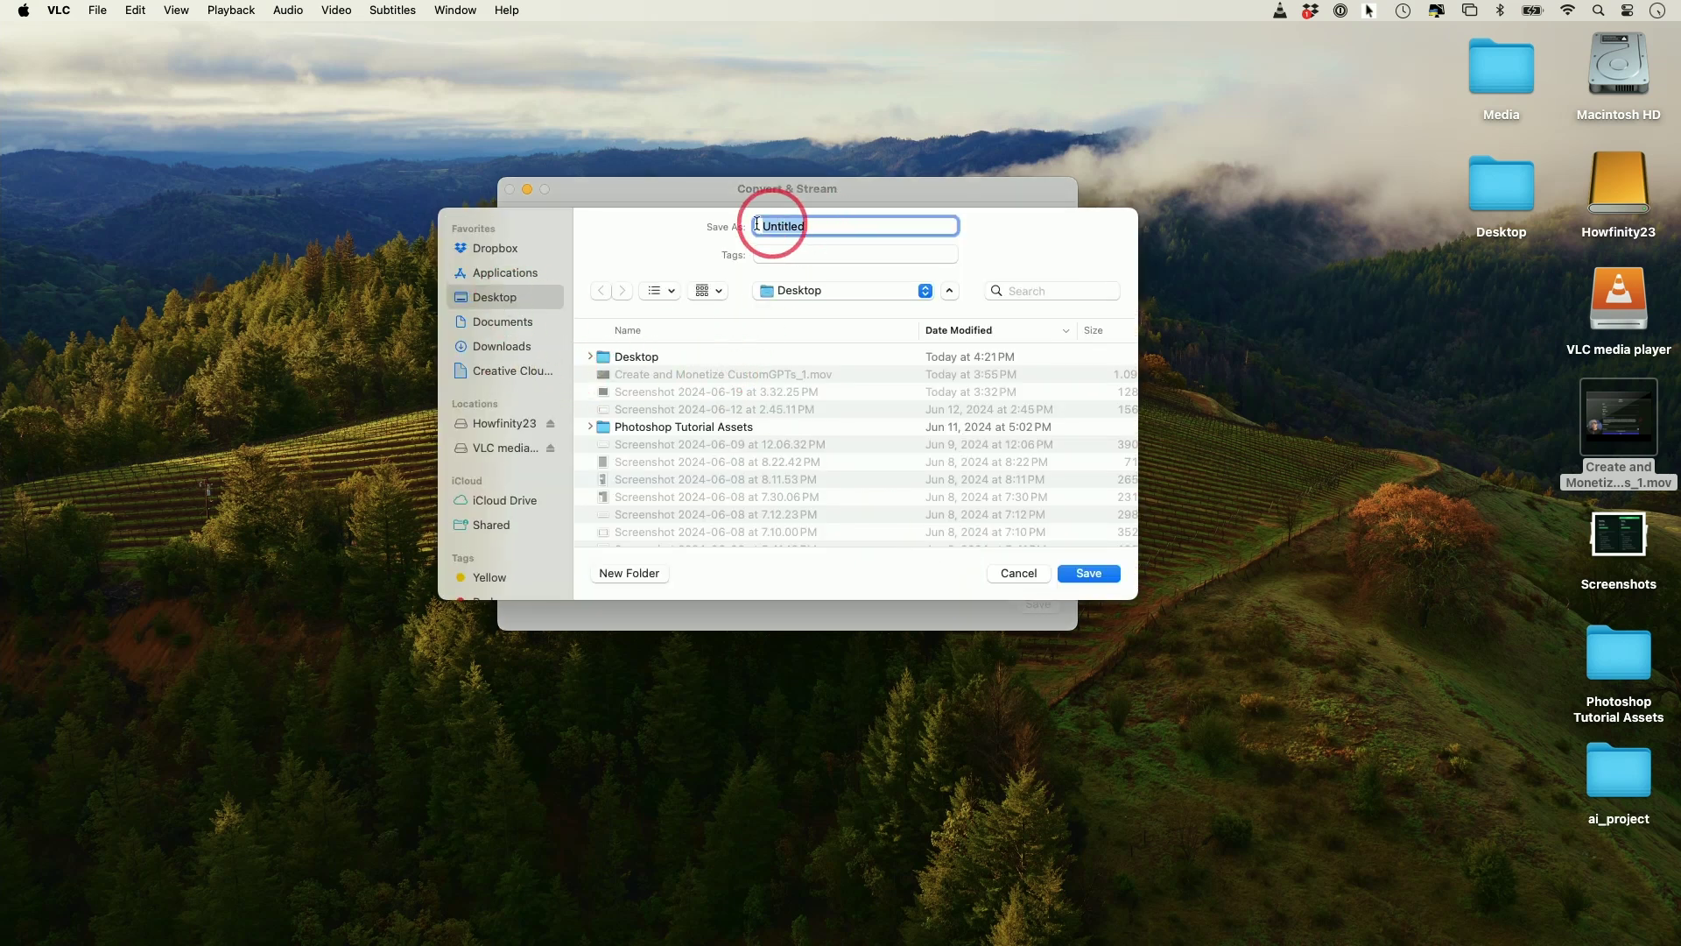
type("finished video.mp4")
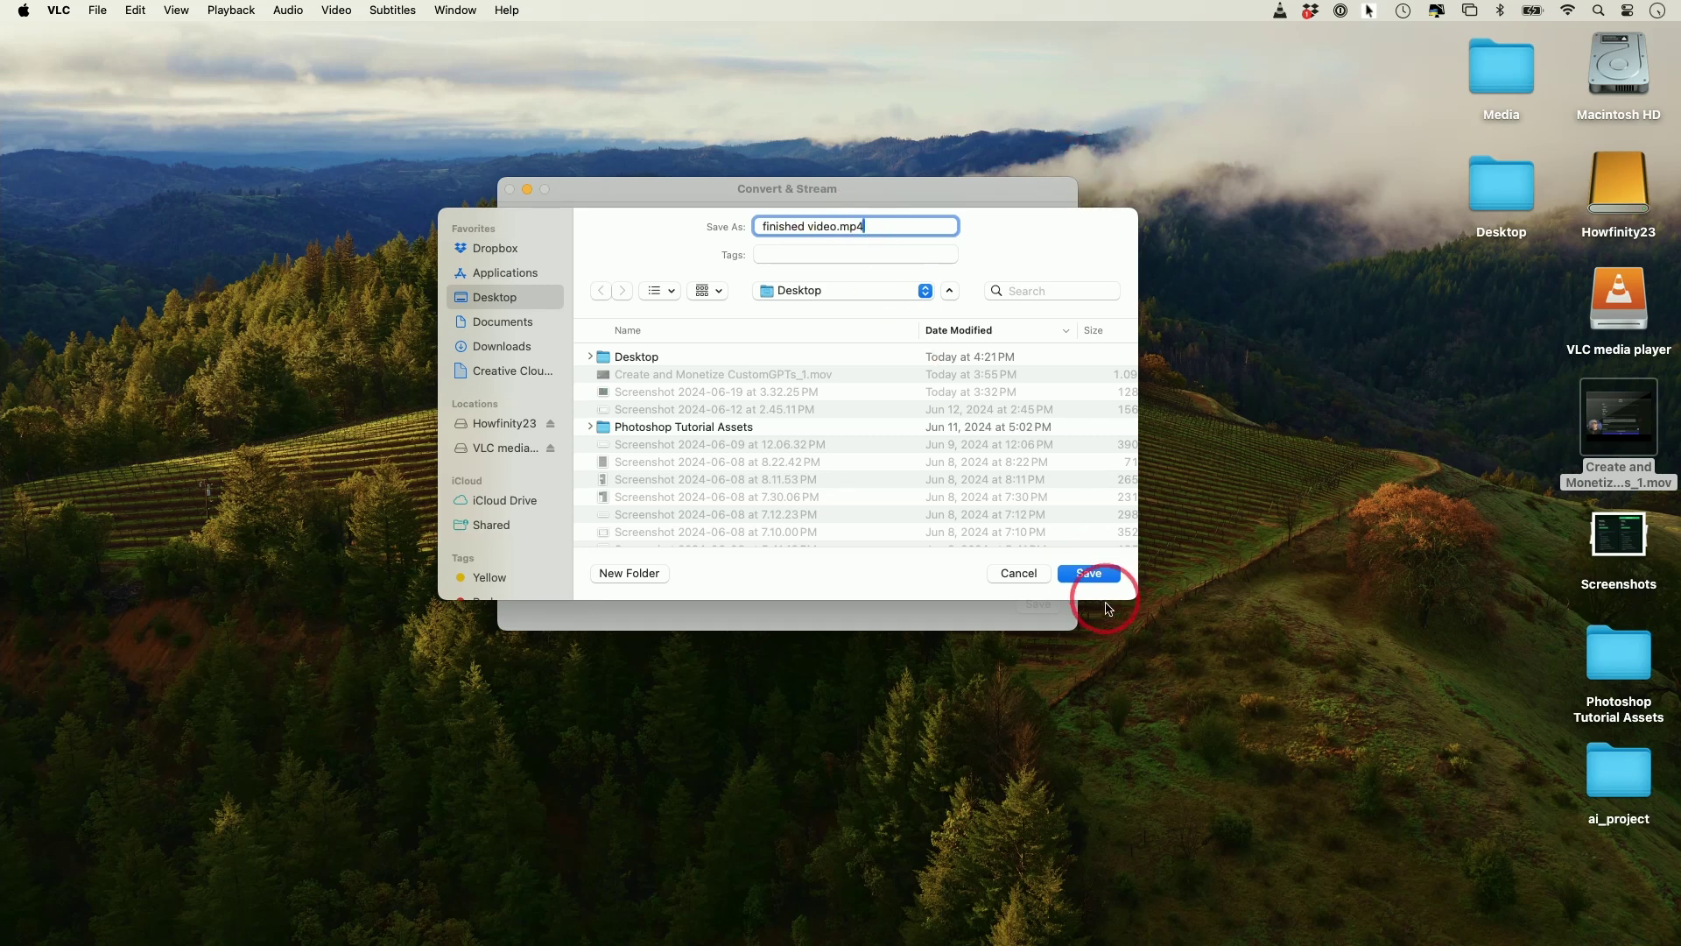
left_click(1088, 572)
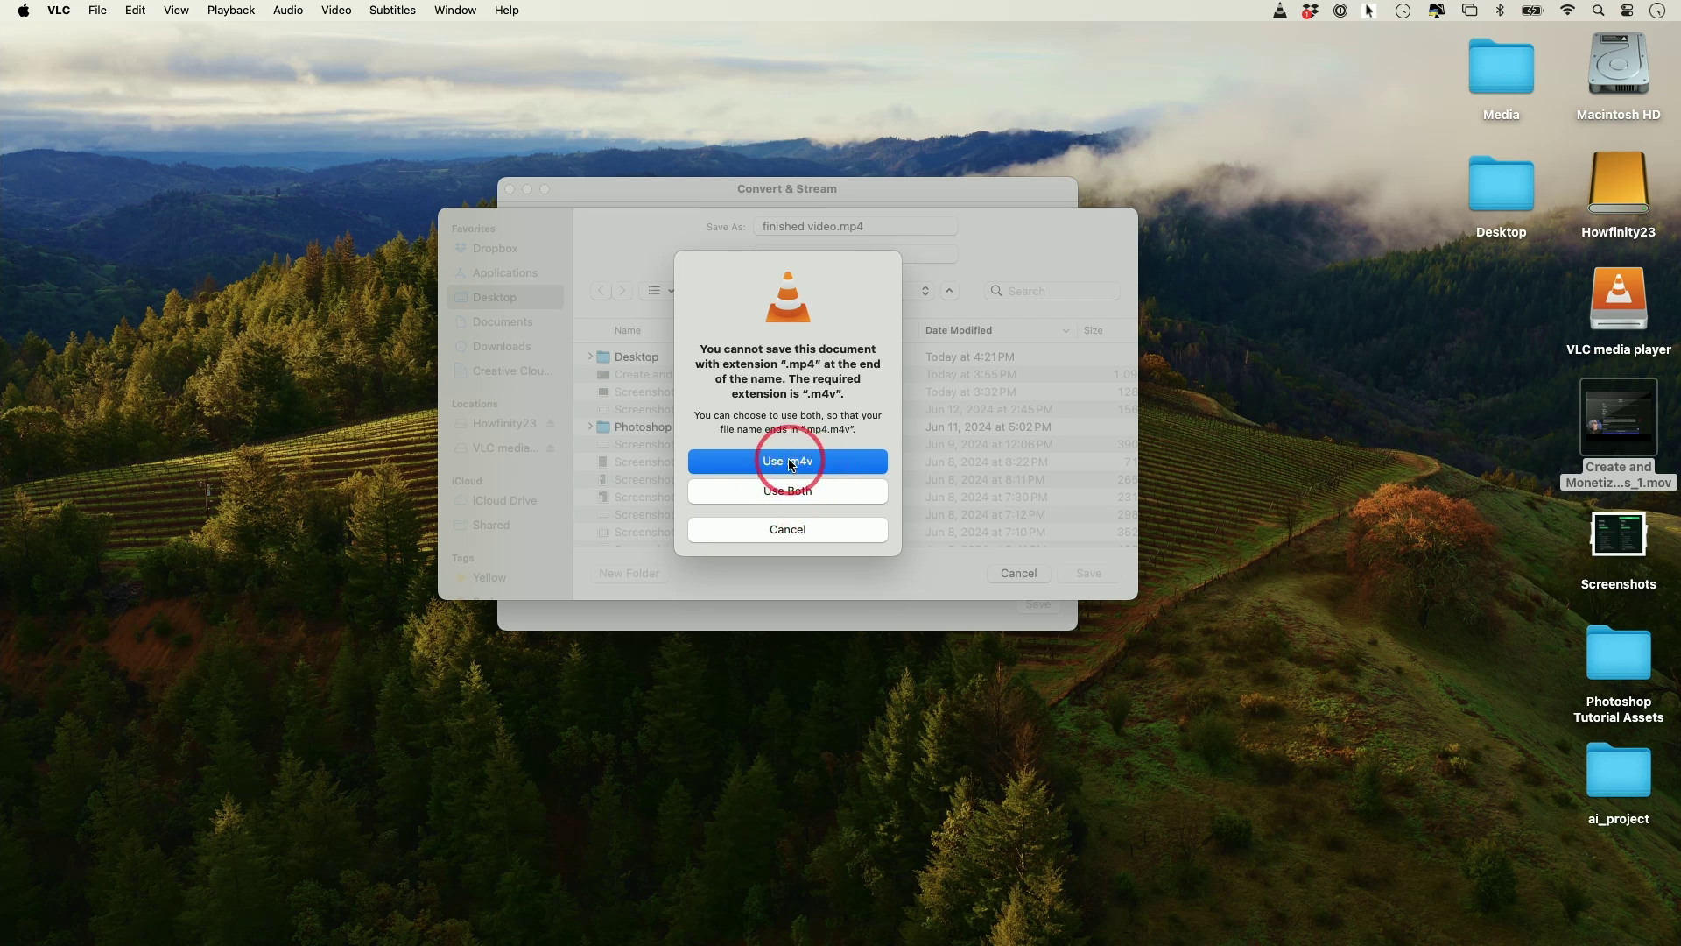
left_click(791, 462)
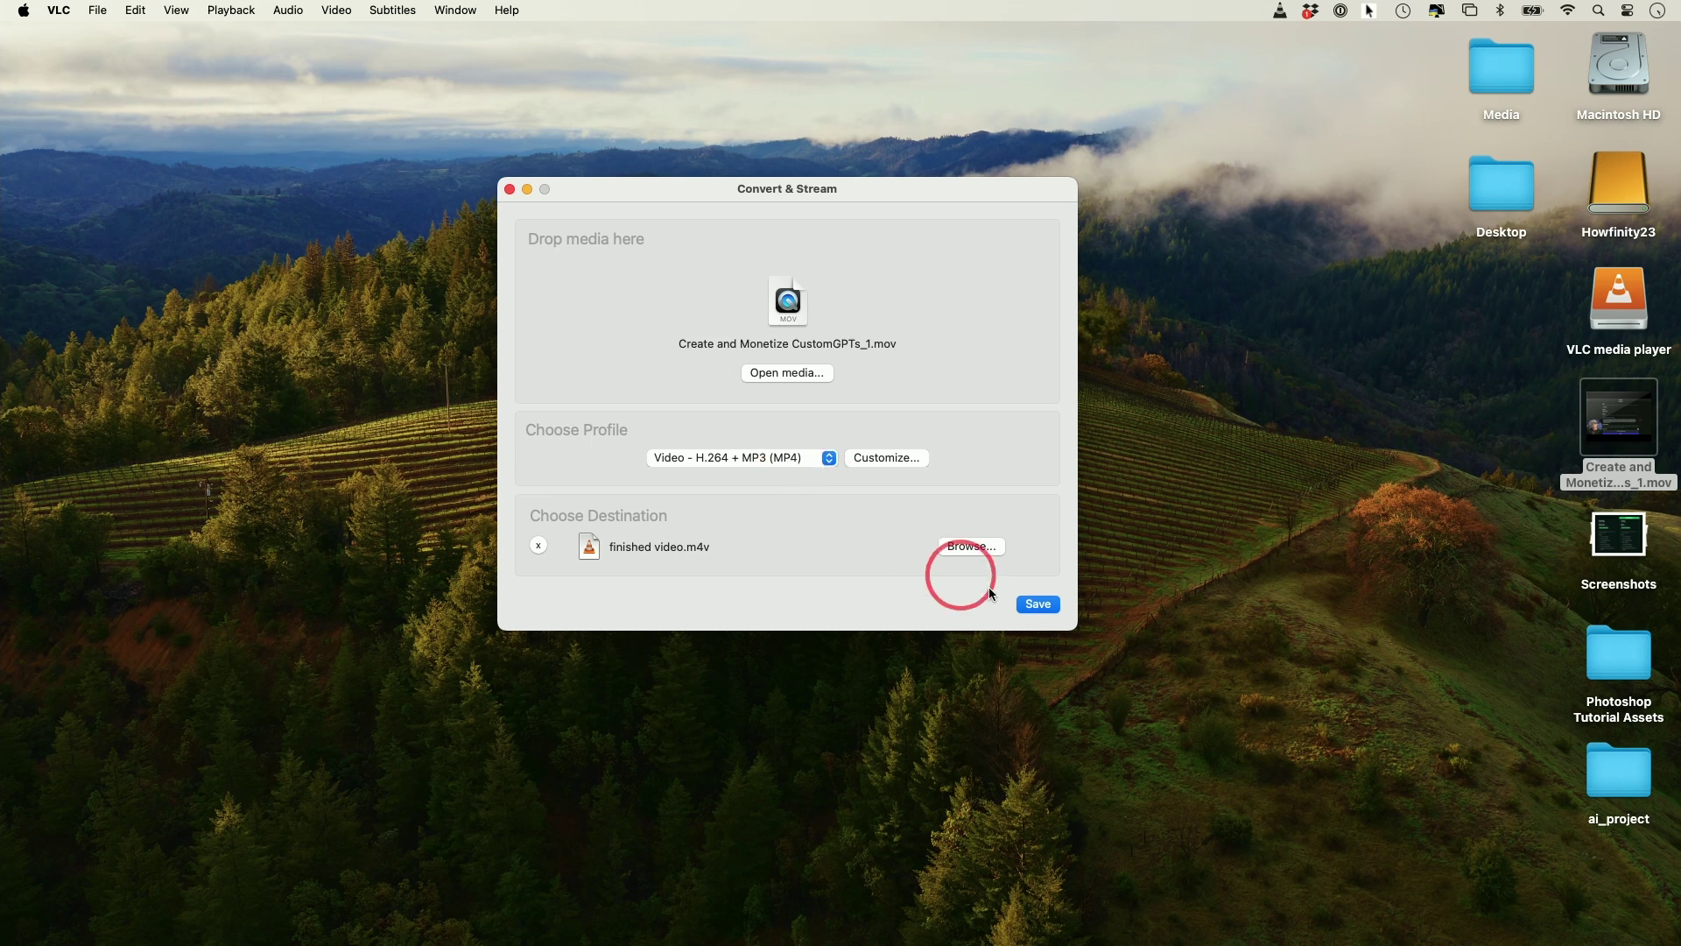
Step: Start the conversion and select the resulting finished video.m4v on the desktop
left_click(1039, 603)
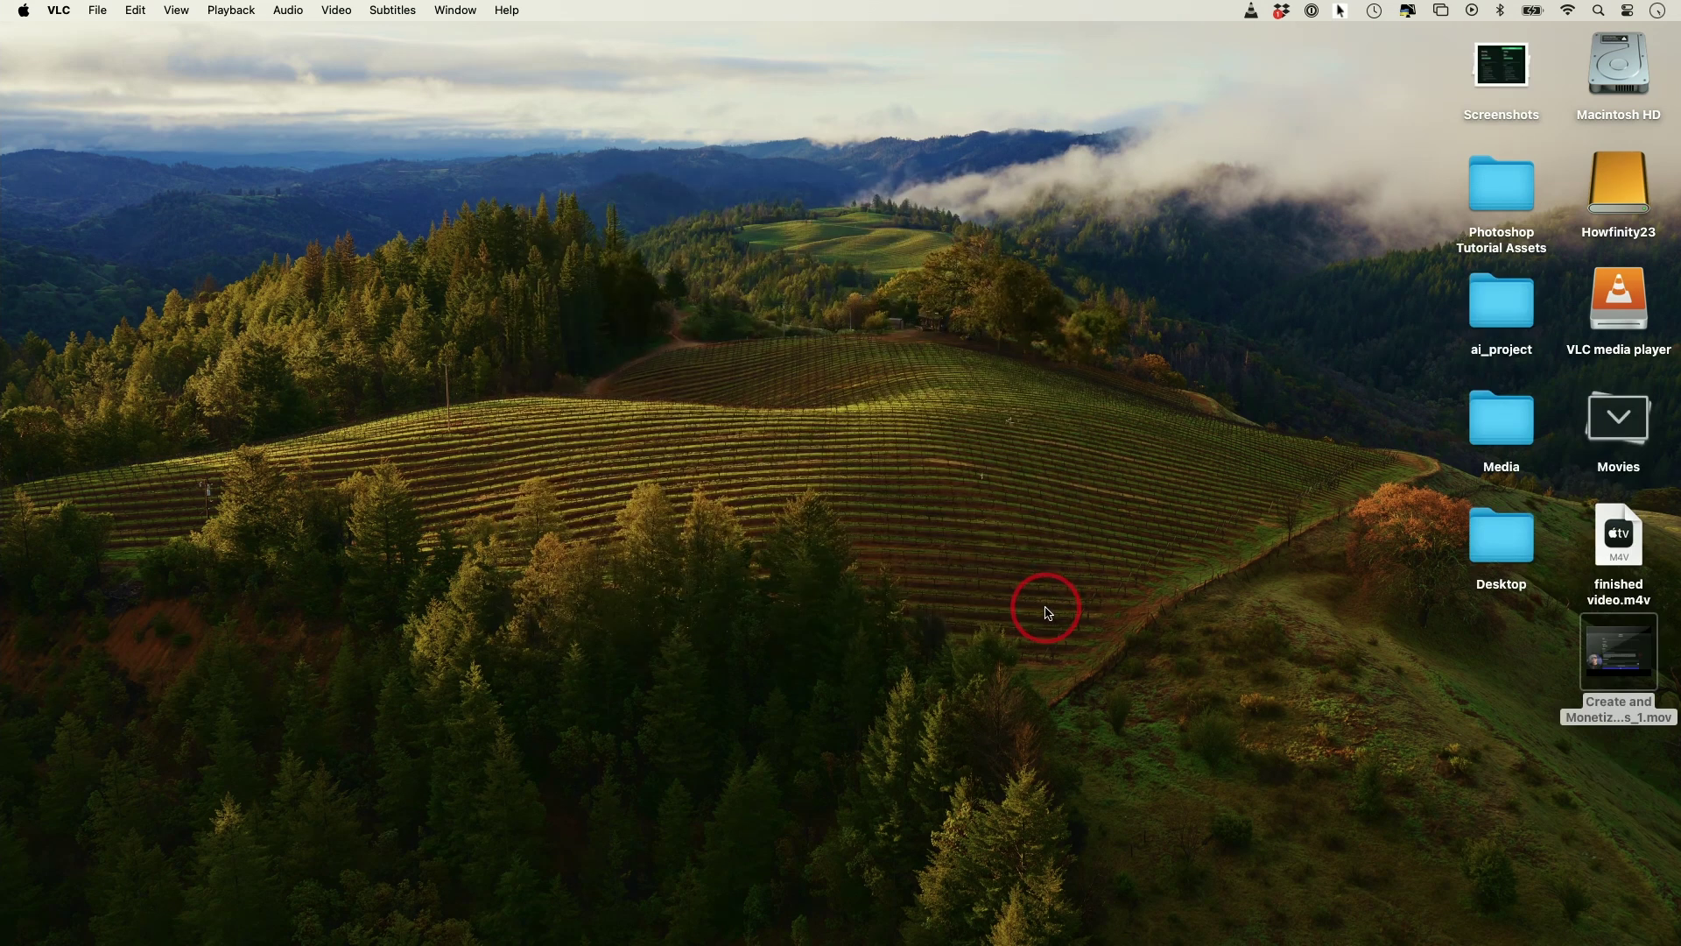
left_click(1613, 601)
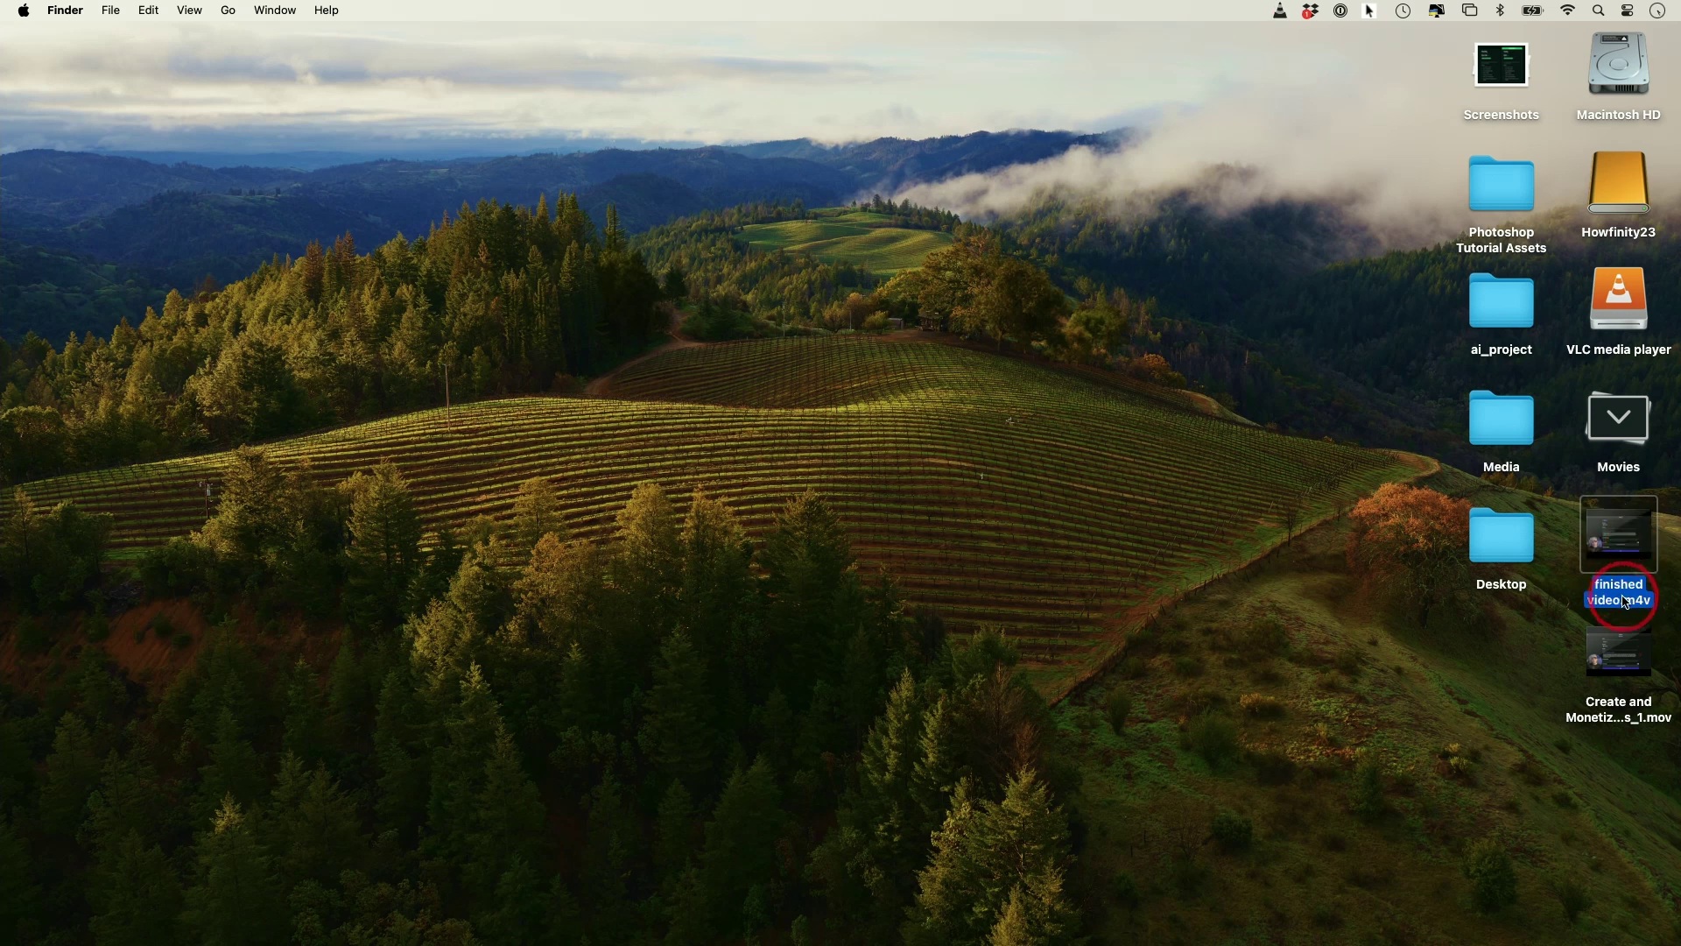
Step: Rename finished video.m4v to finished video.mp4 and open its Info window with Cmd+I
left_click(1625, 602)
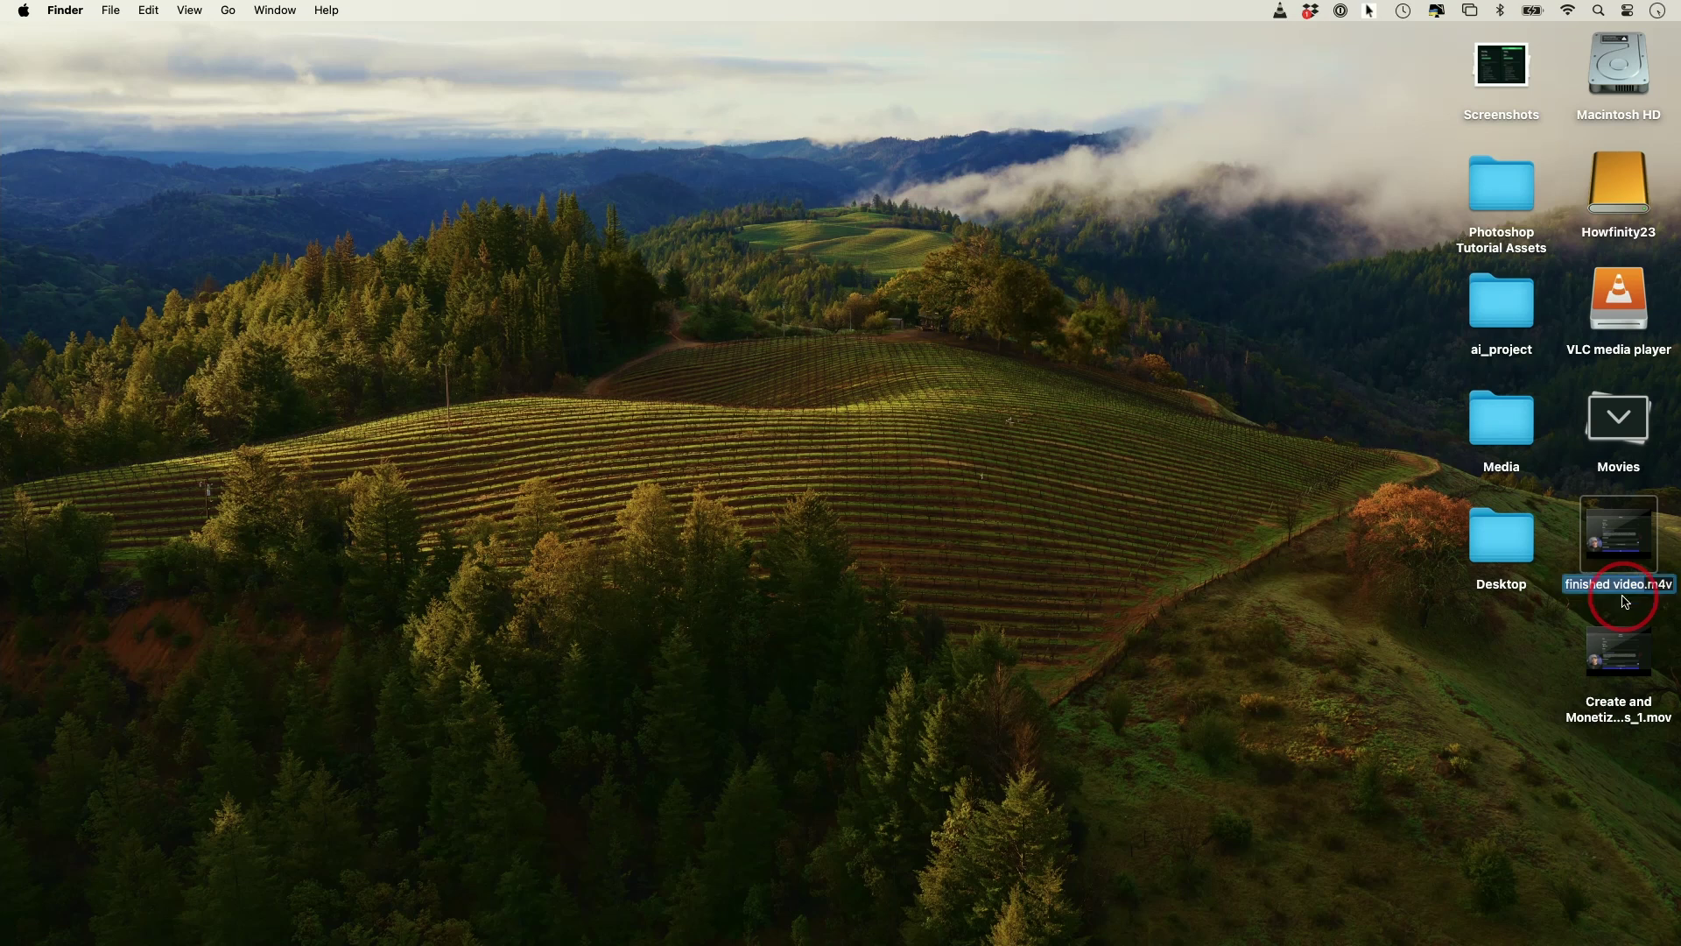
left_click(1677, 585)
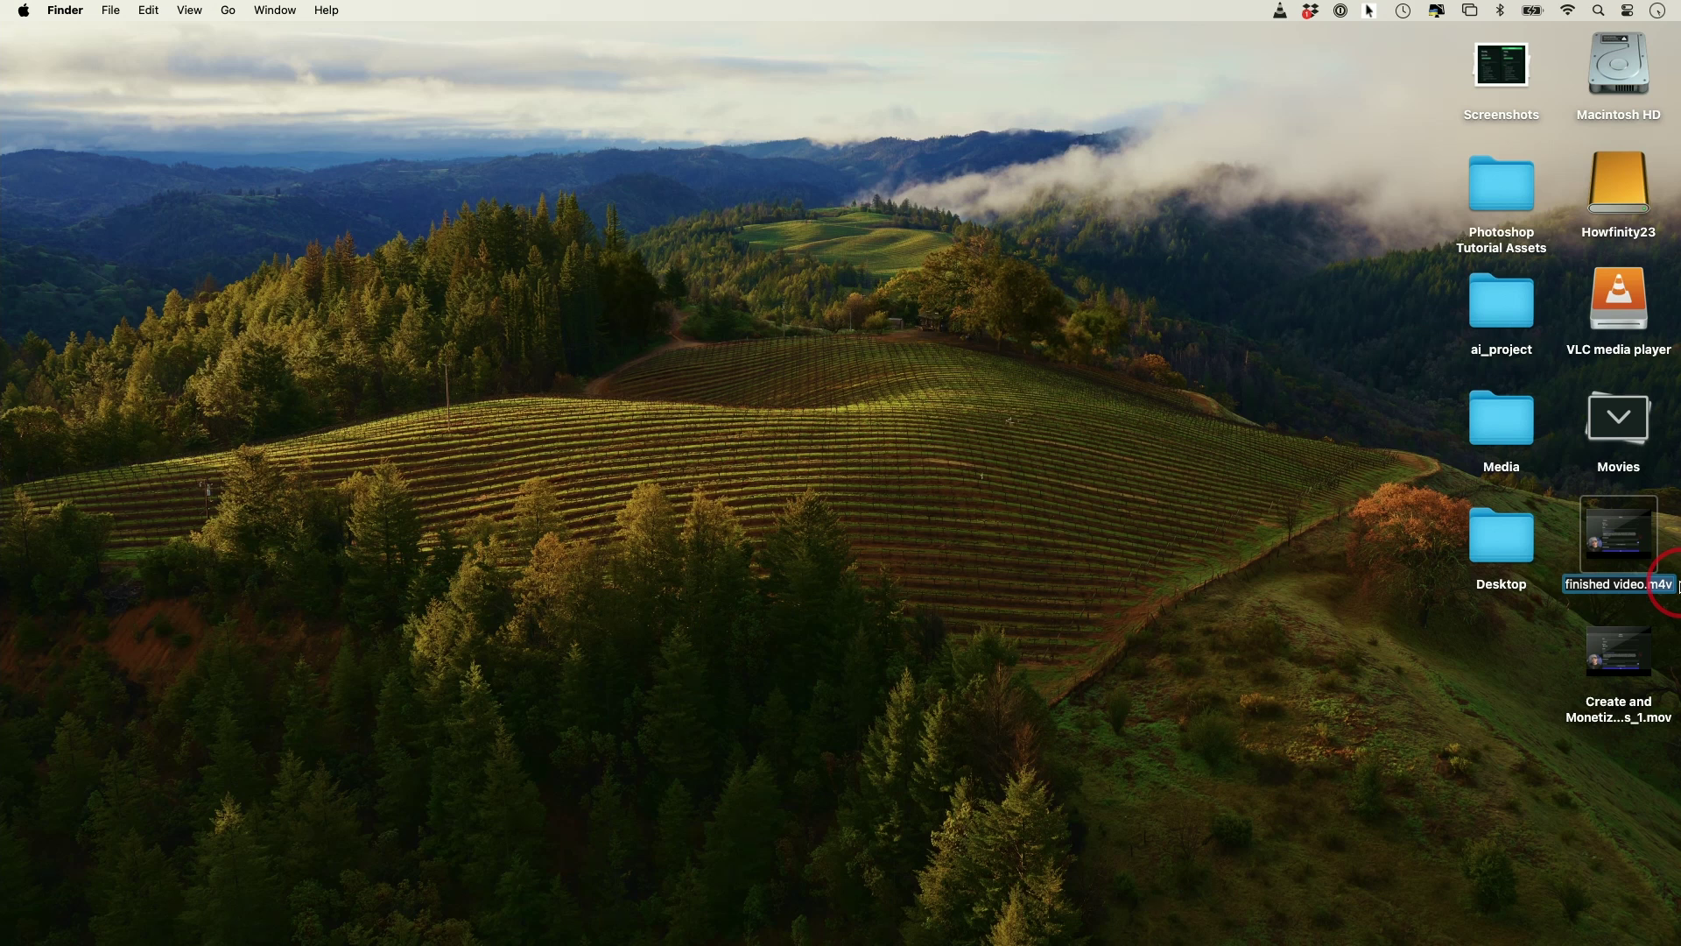
key("BackSpace")
key("BackSpace")
key("BackSpace")
type("mp4")
key("Return")
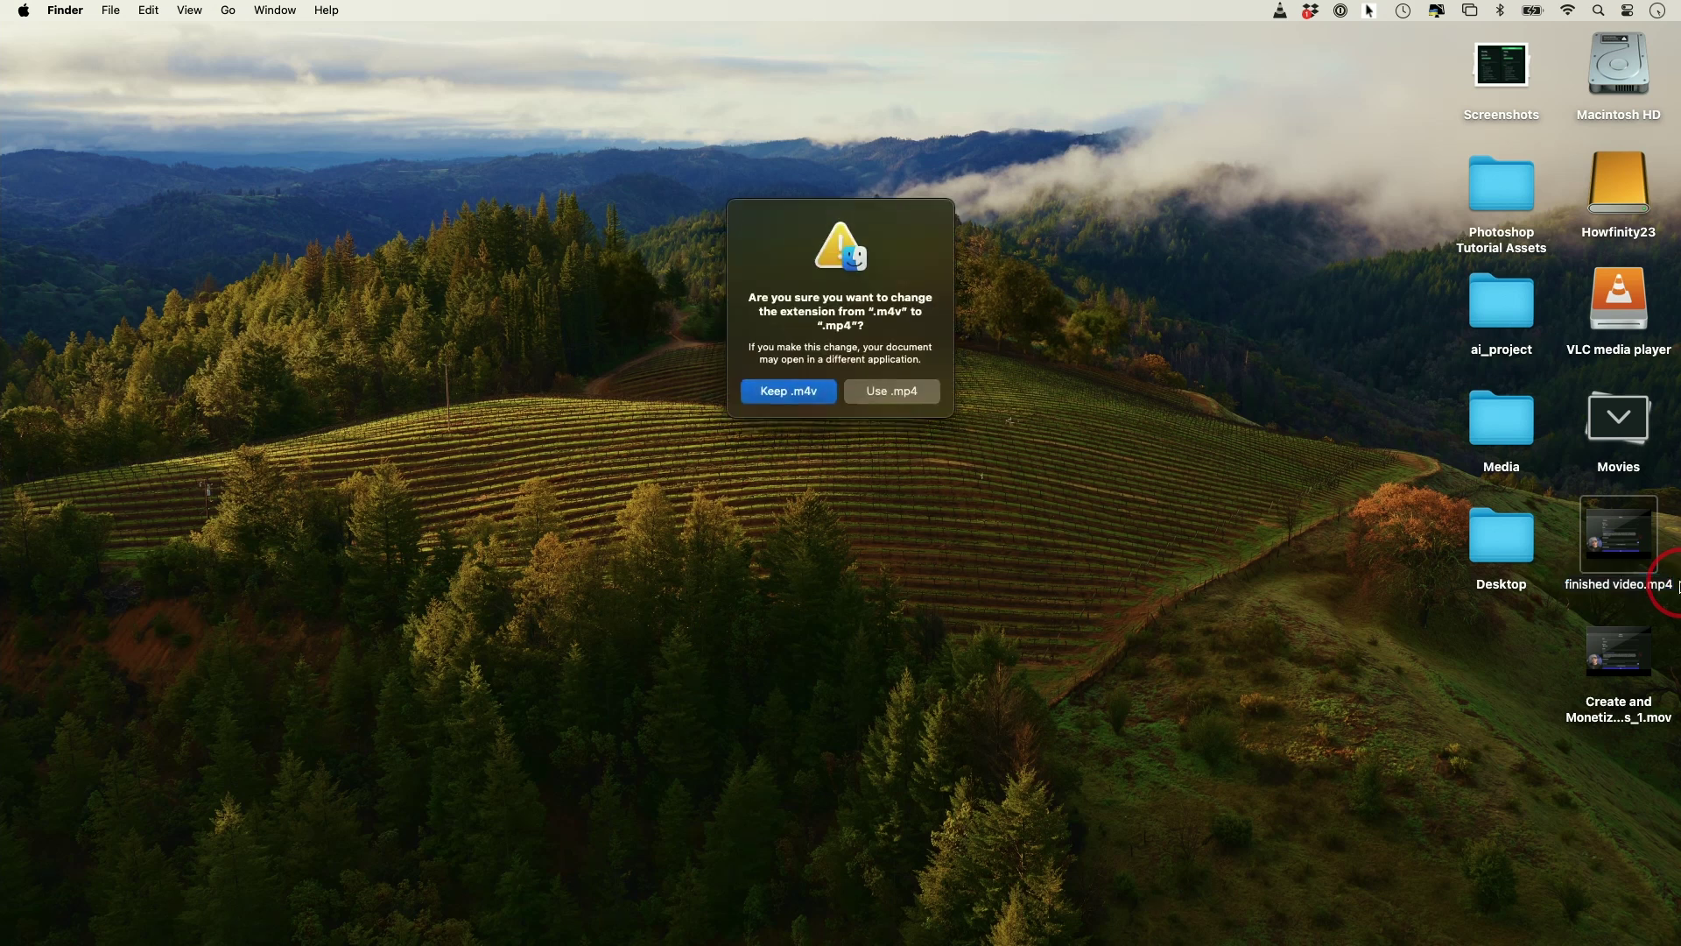
left_click(894, 394)
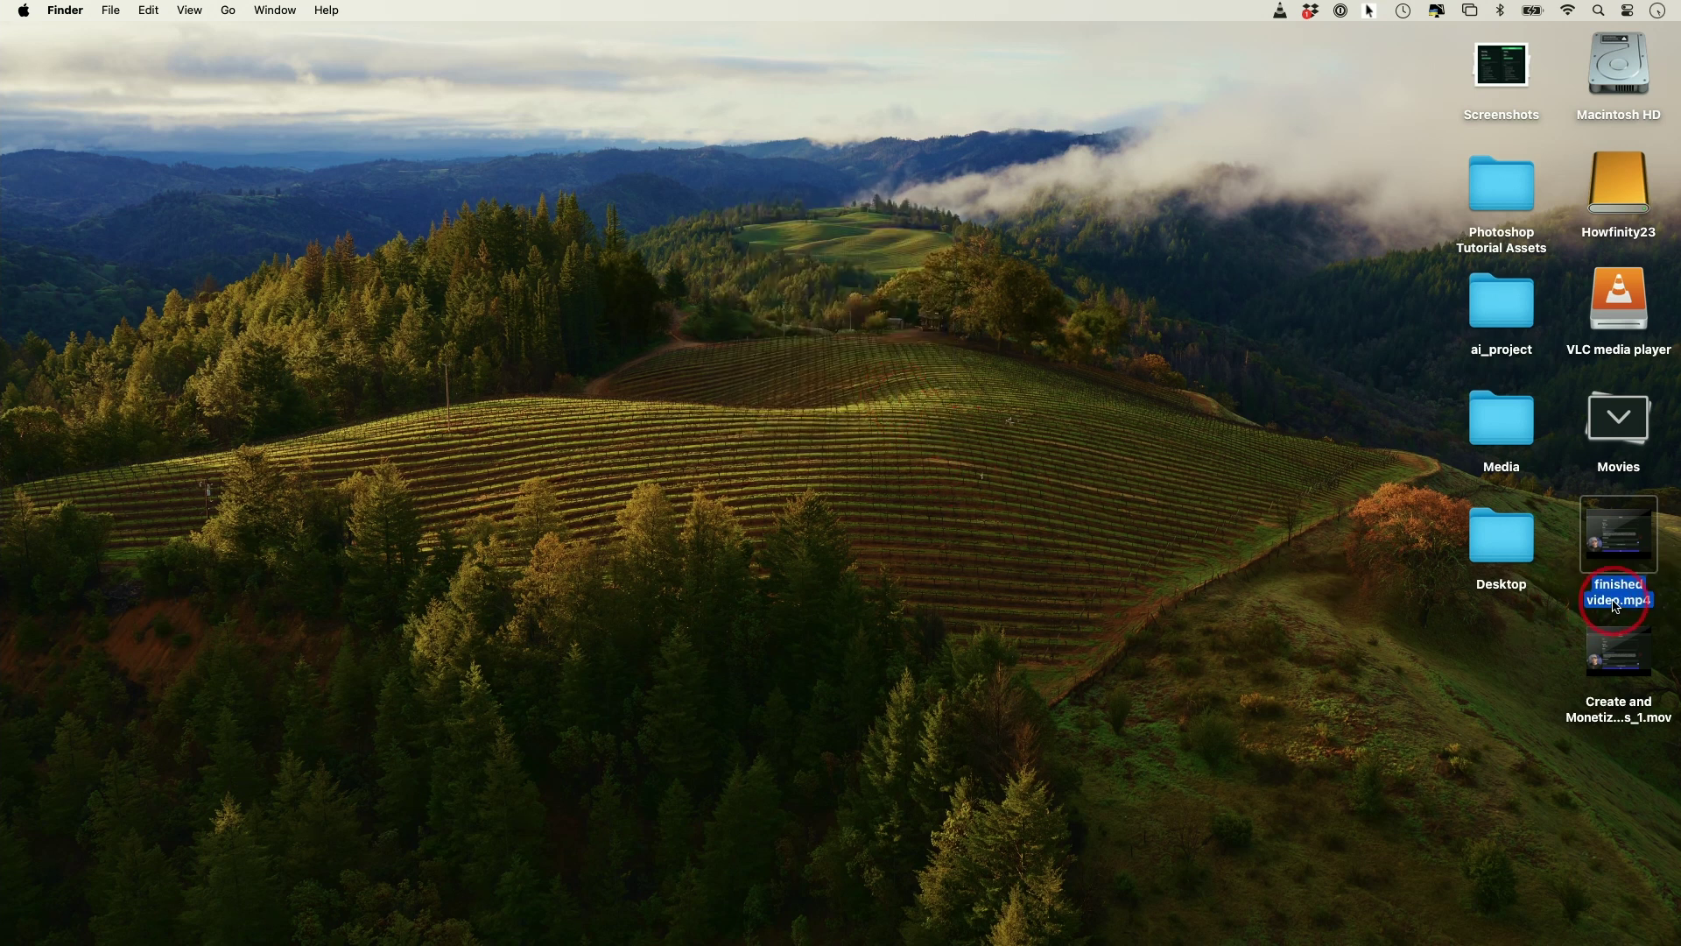
key("super+i")
left_click_drag(162, 60, 858, 189)
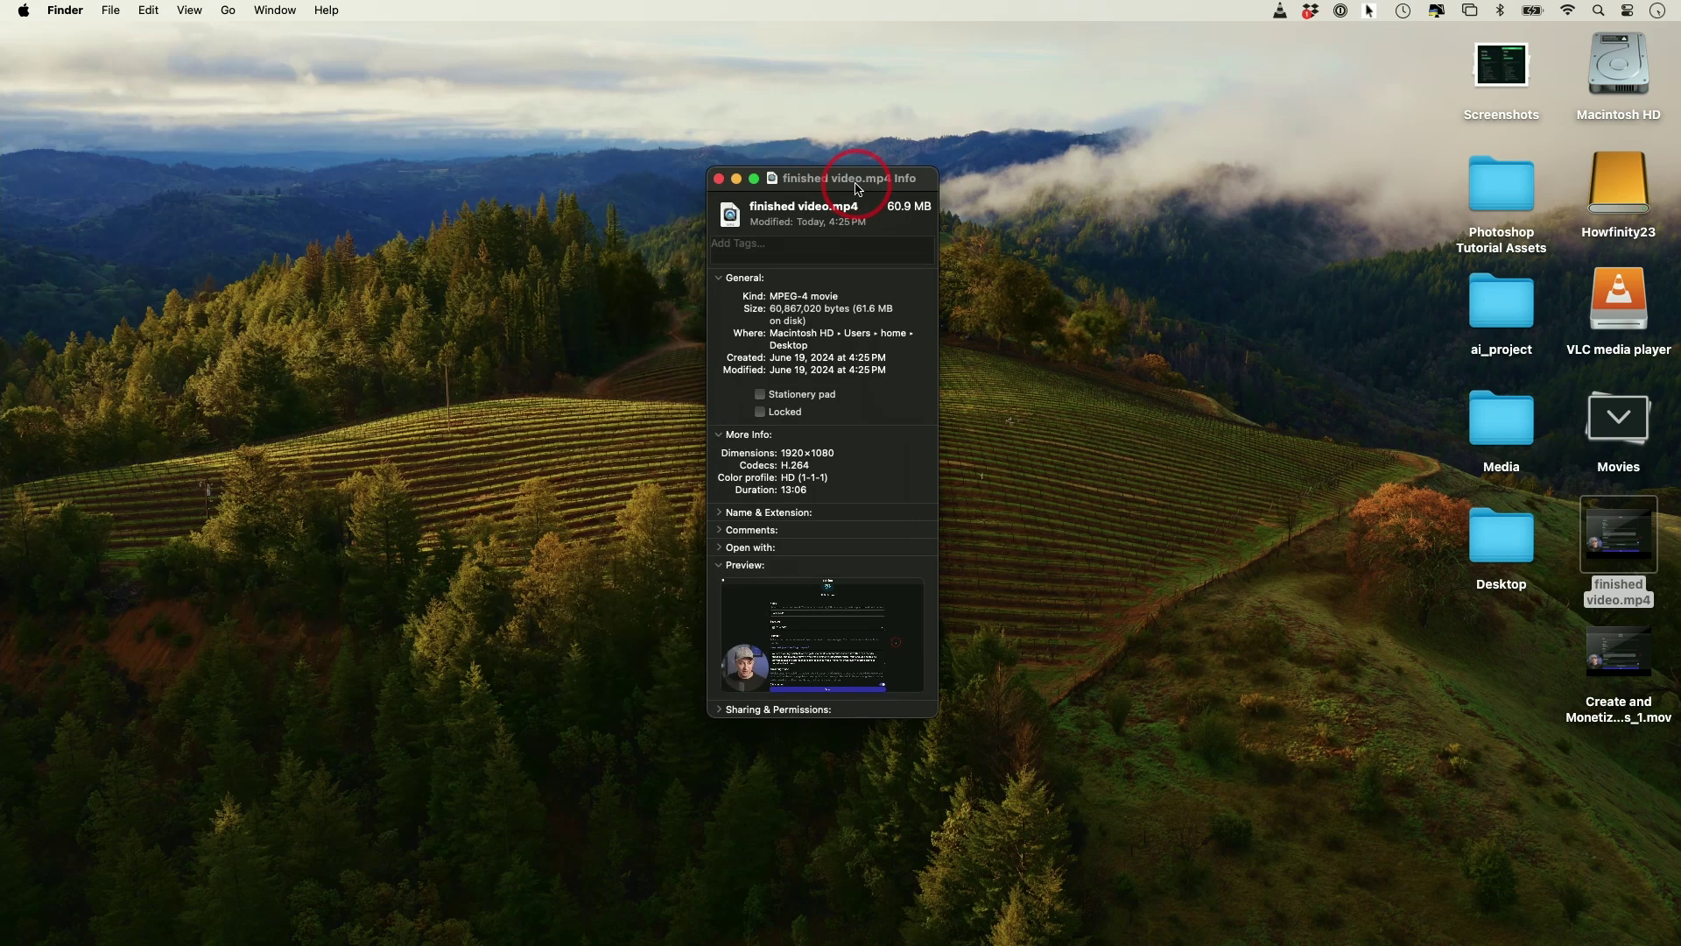
Step: Expand Name & Extension in the Info window, close it, and select finished video.mp4
left_click(720, 513)
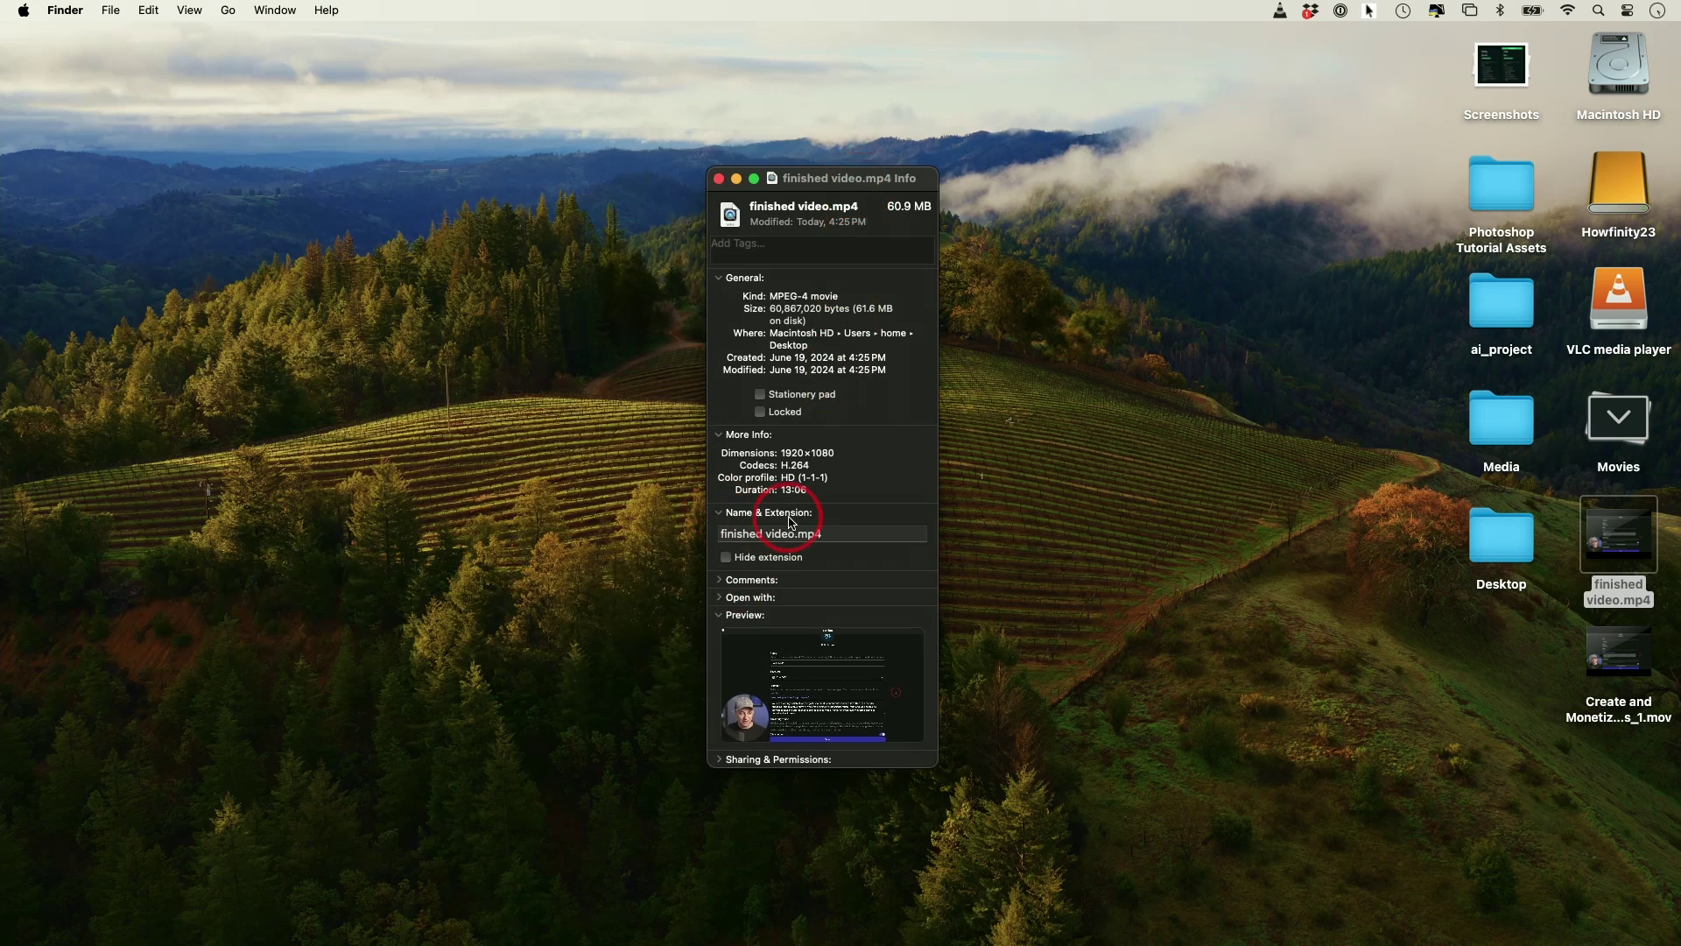
left_click(719, 180)
left_click(1618, 599)
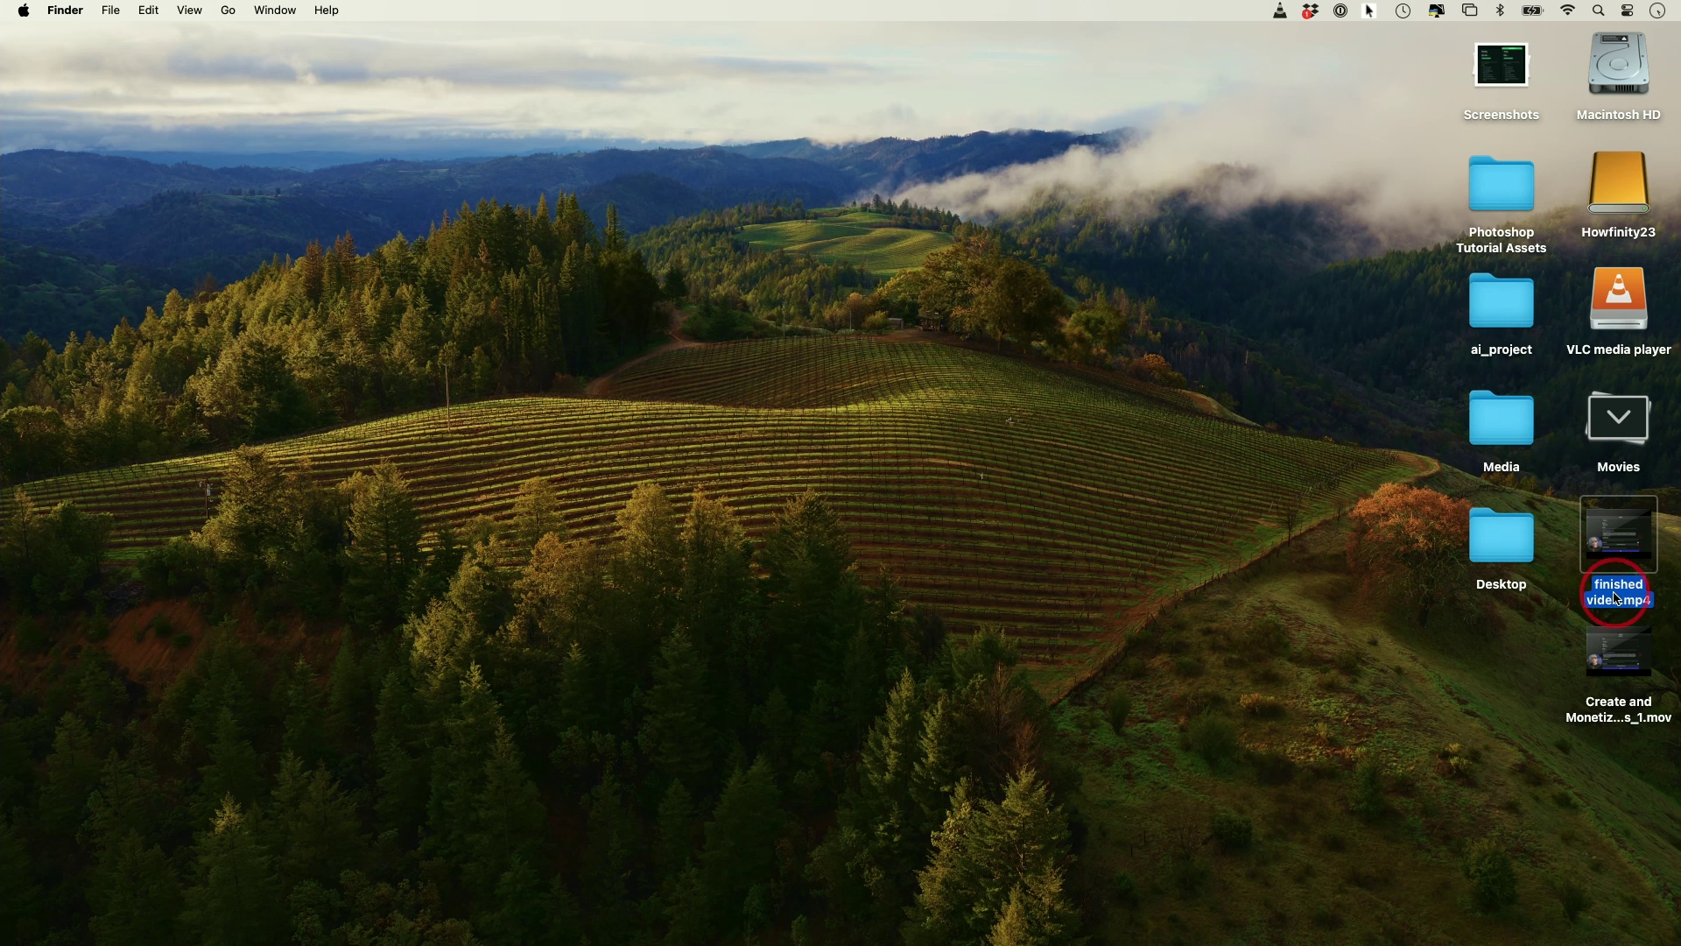
right_click(1618, 599)
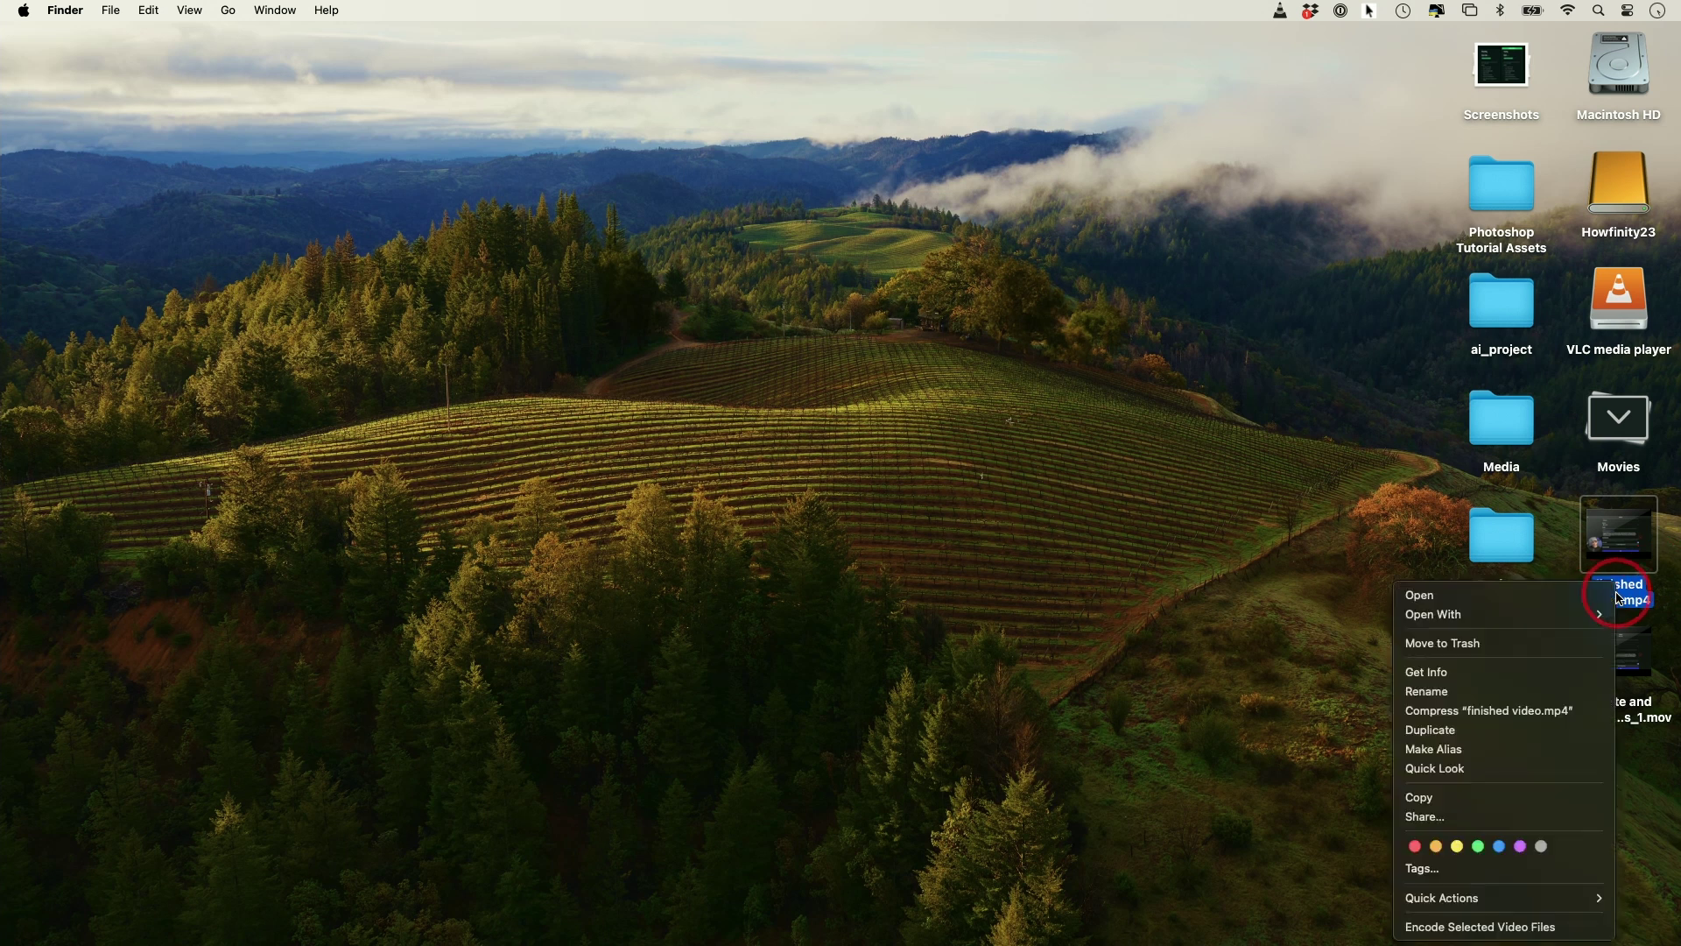
mouse_move(1568, 613)
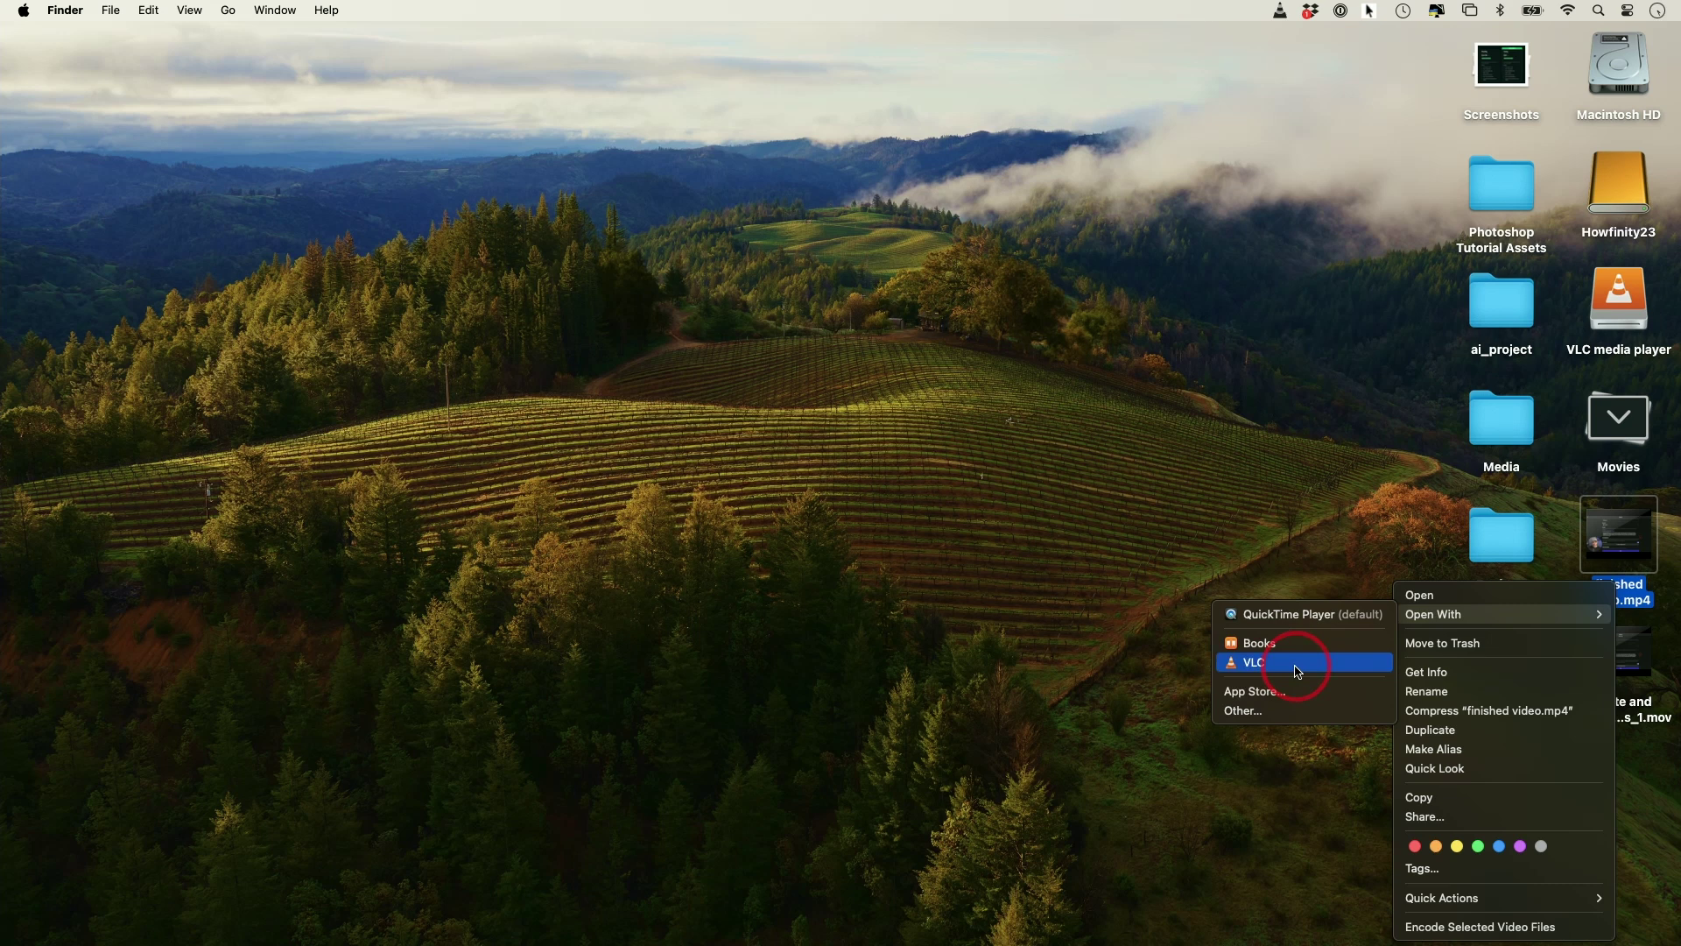
left_click(1299, 673)
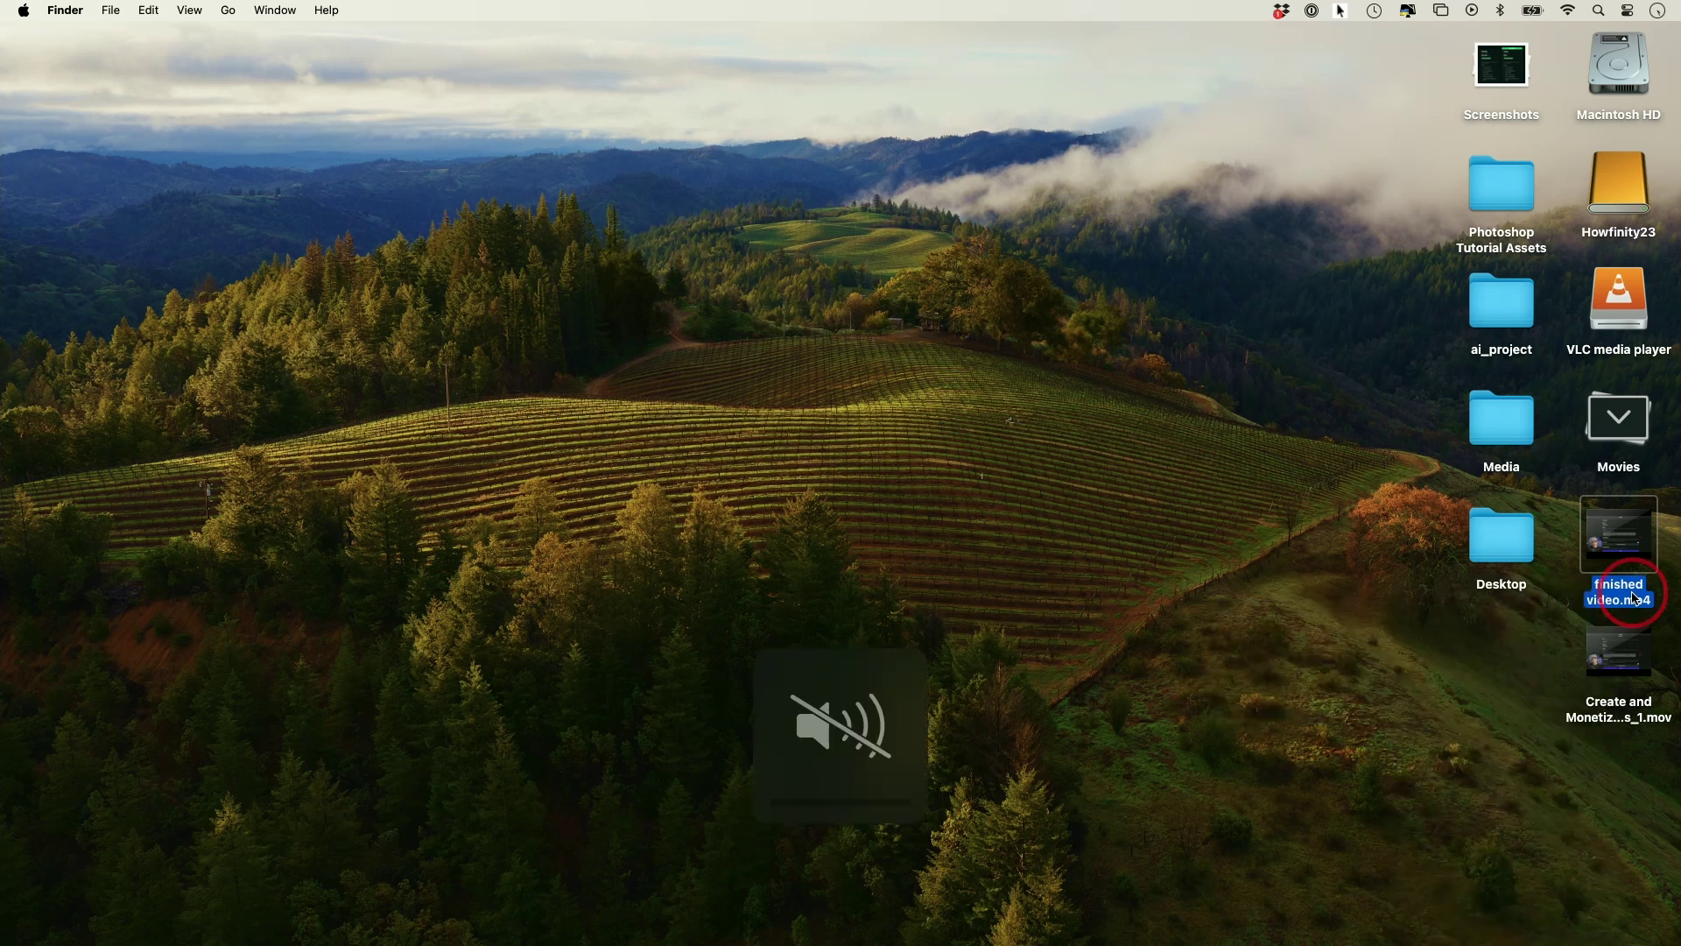
key("space")
left_click(963, 891)
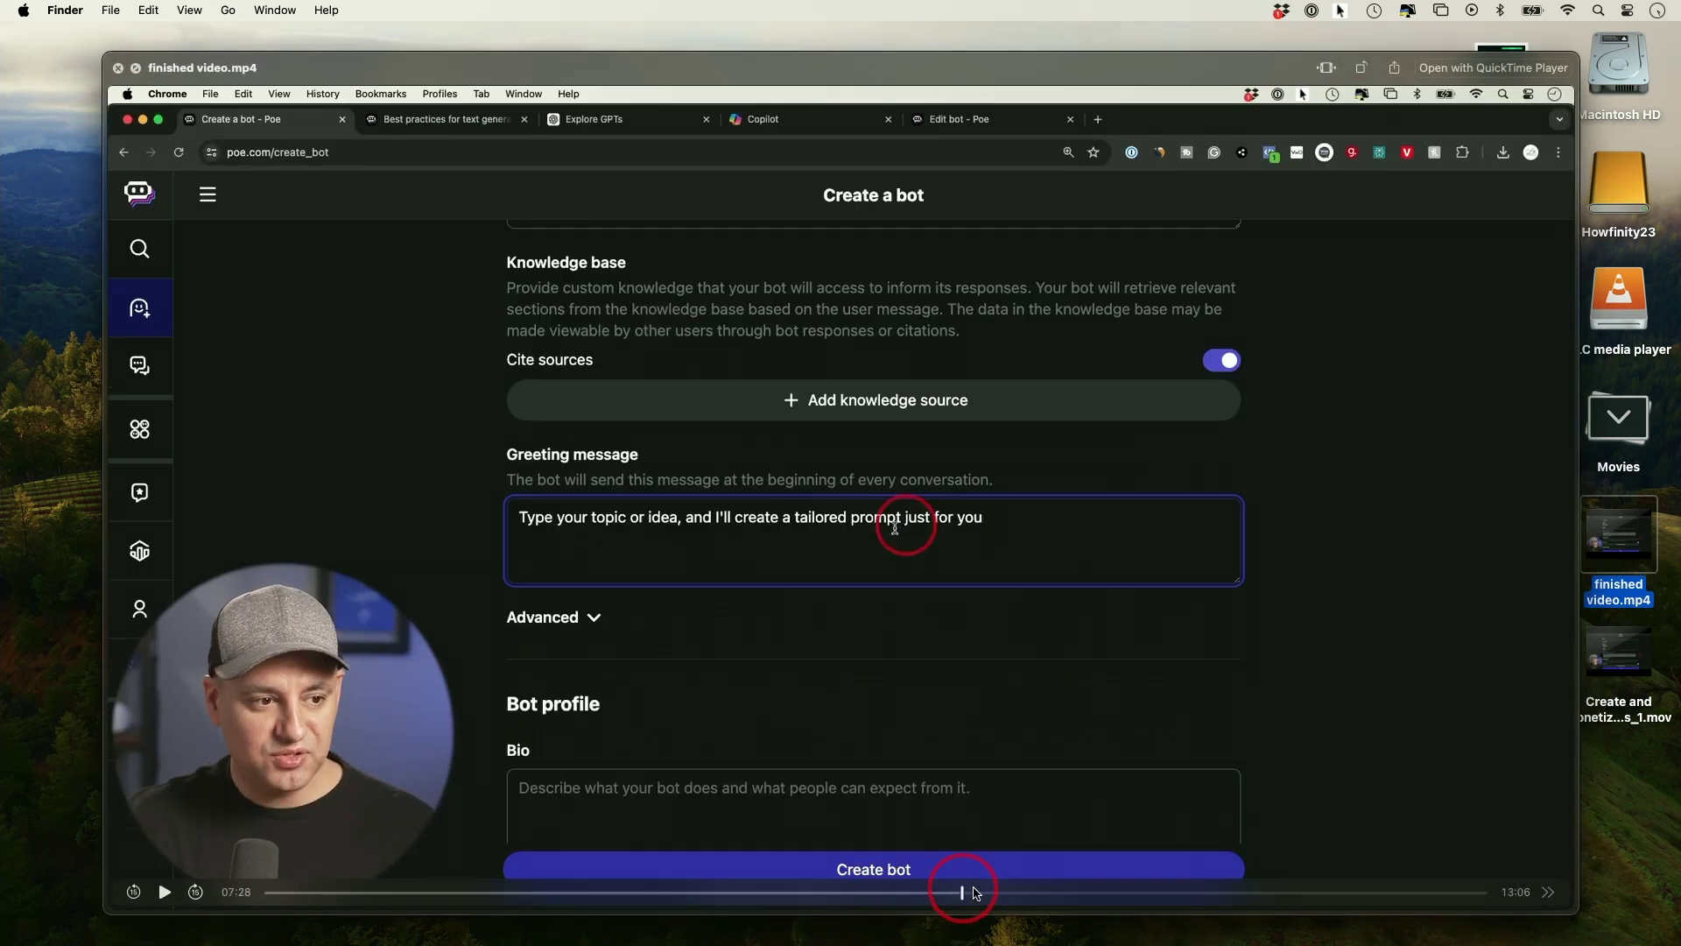
mouse_move(975, 893)
left_mouse_down()
mouse_move(1456, 891)
mouse_move(405, 893)
mouse_move(423, 916)
left_mouse_up()
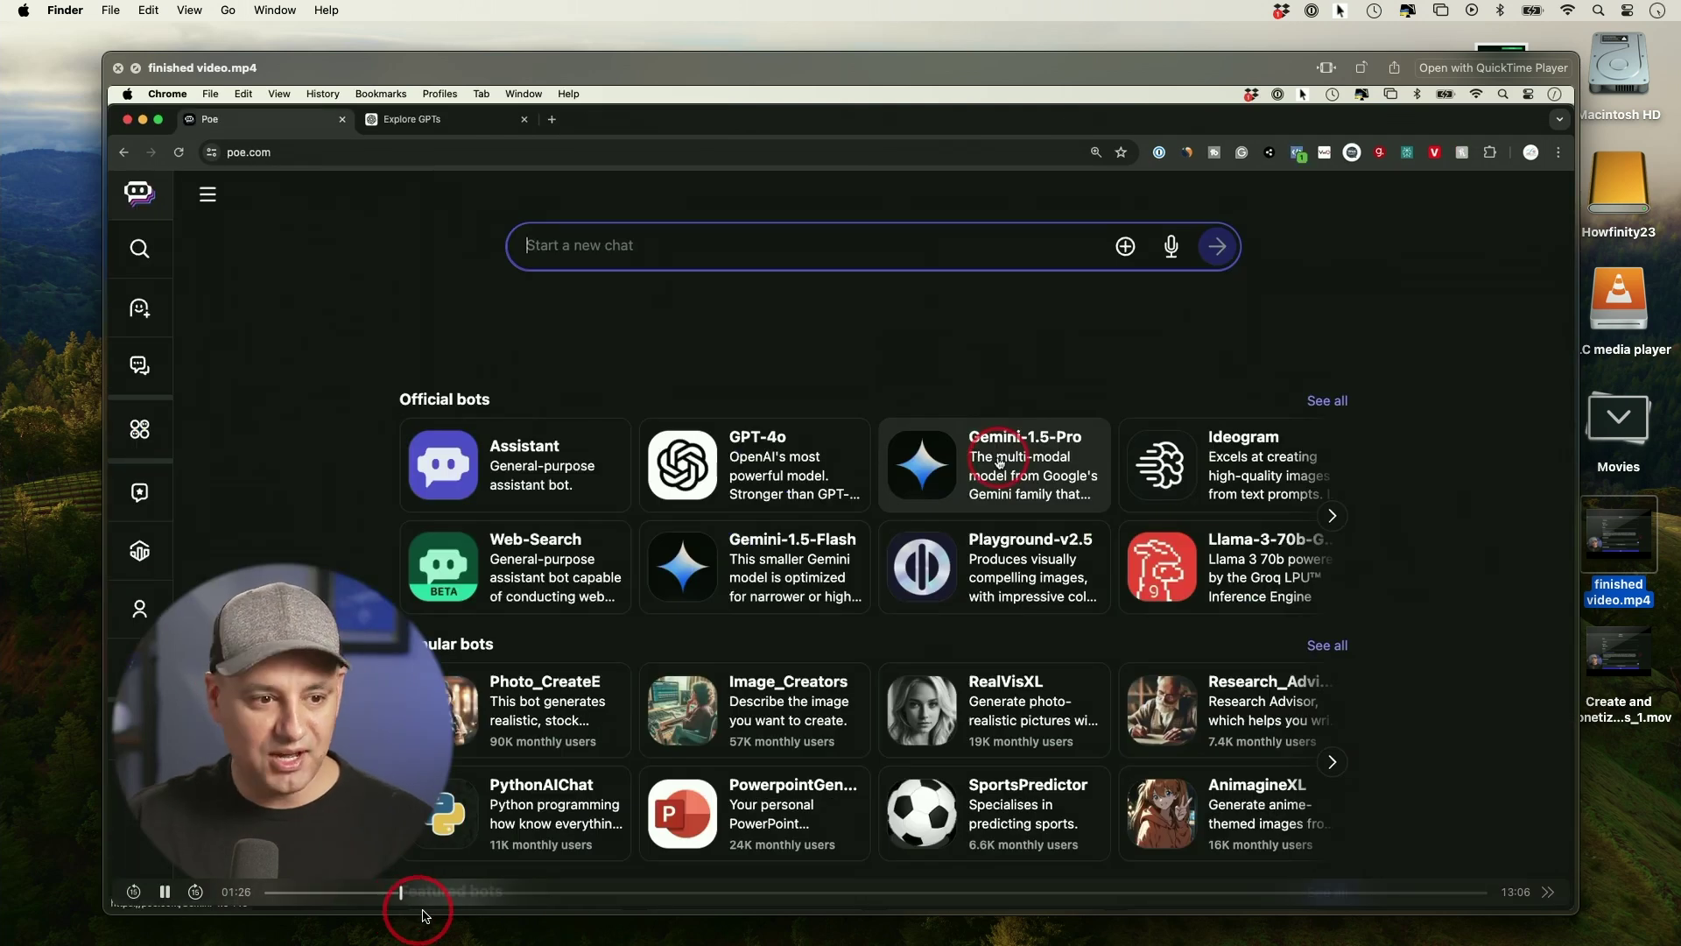
key("space")
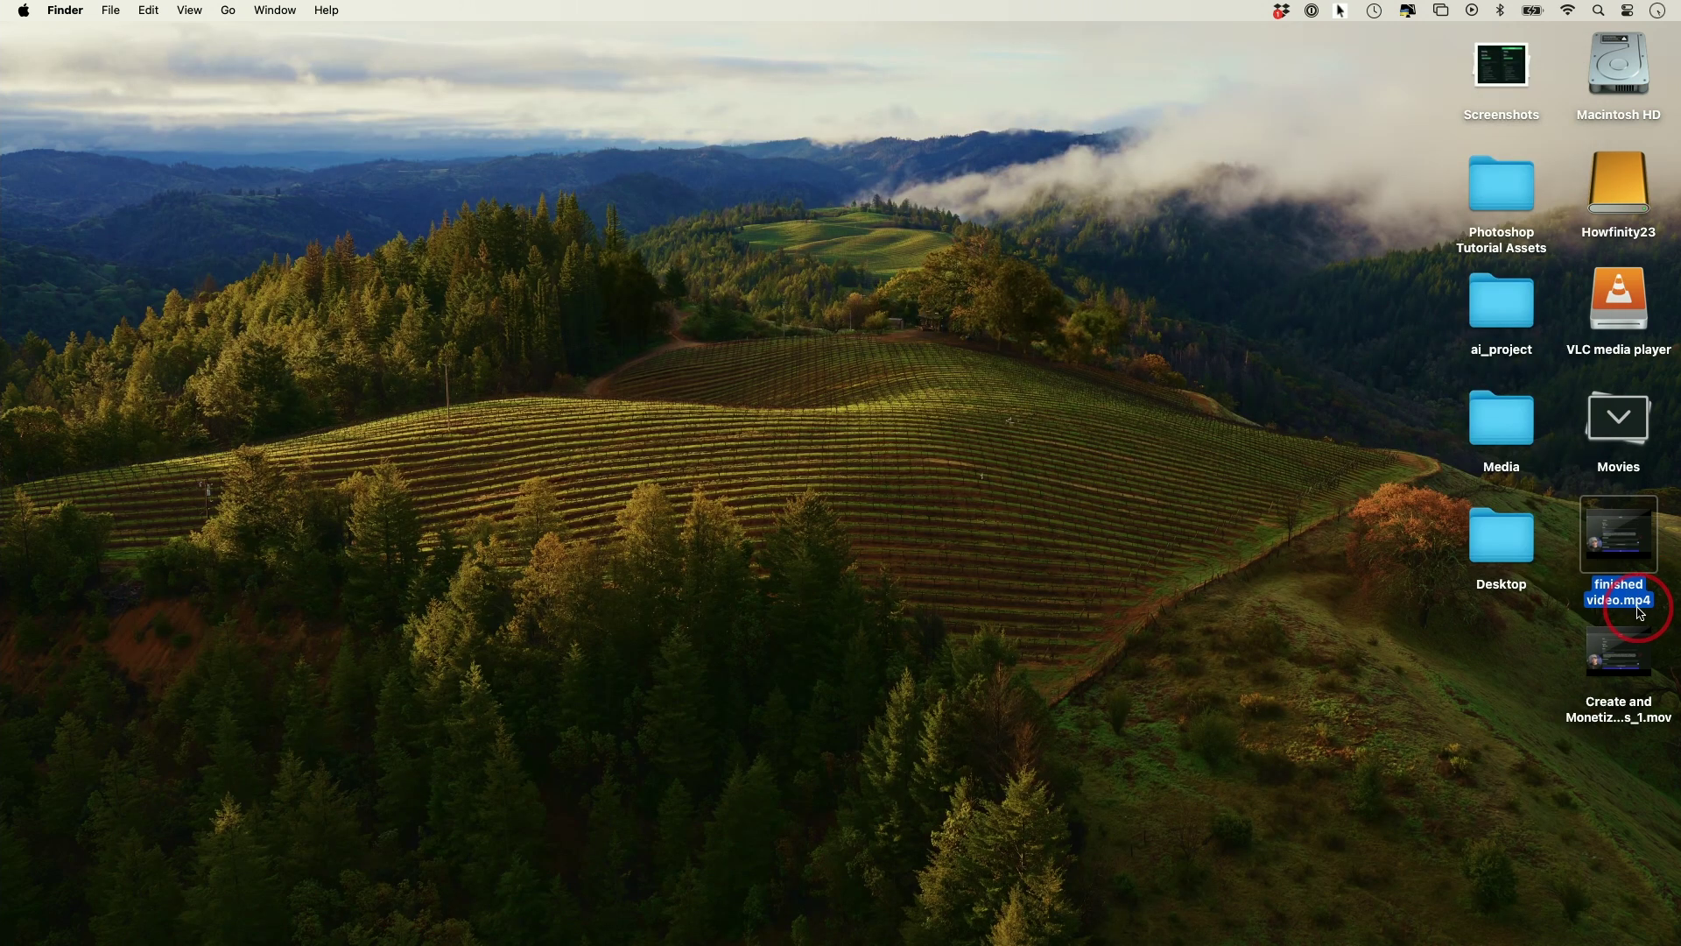